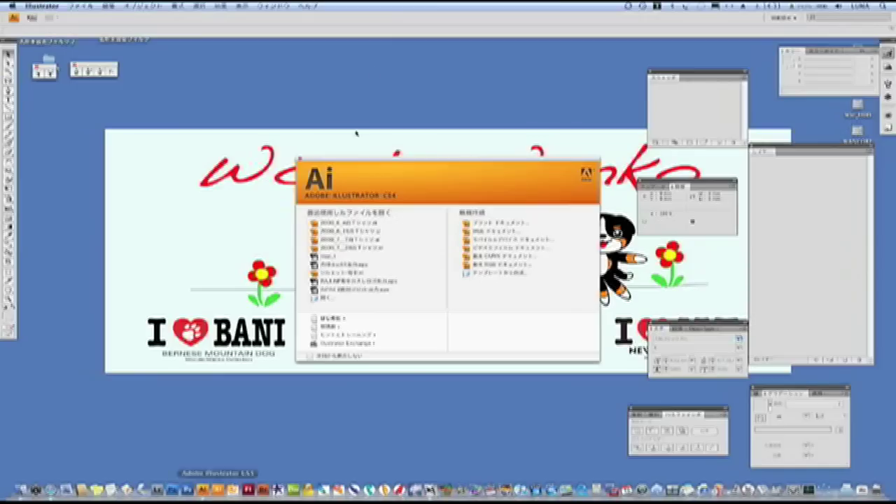
- Create a new A3 document in landscape orientation
click(479, 227)
click(526, 196)
text(元祖Tシャツ08)
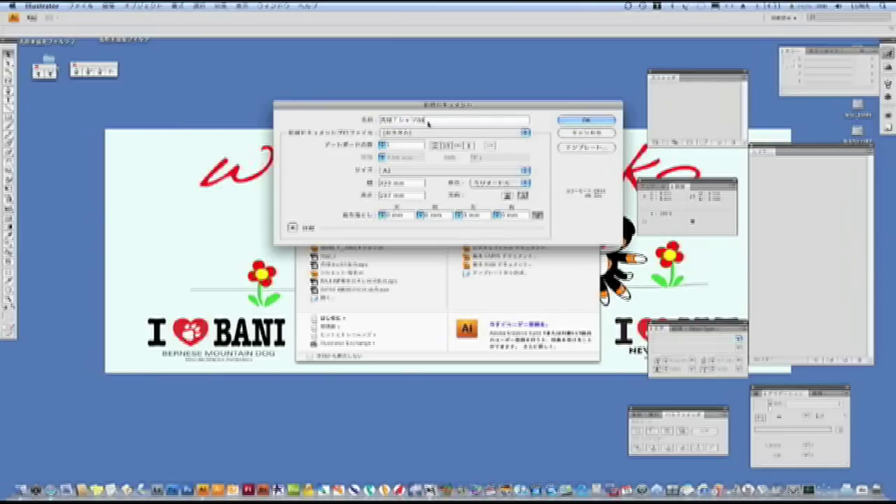
key(Return)
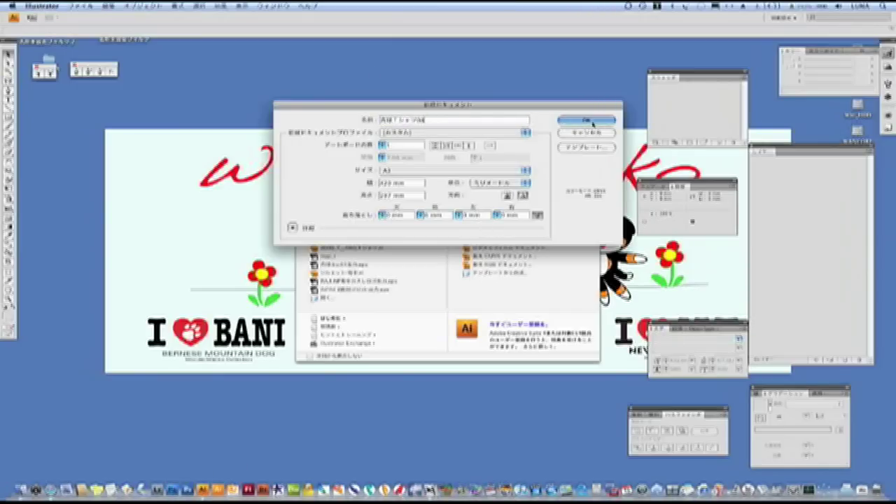
- Enter 50 mm by 50 mm for a new circle on the artboard with the Ellipse tool
key(m)
click(405, 207)
text(5050)
- Confirm the 50 mm circle and place two overlapping copies at lower right and lower left
key(Return)
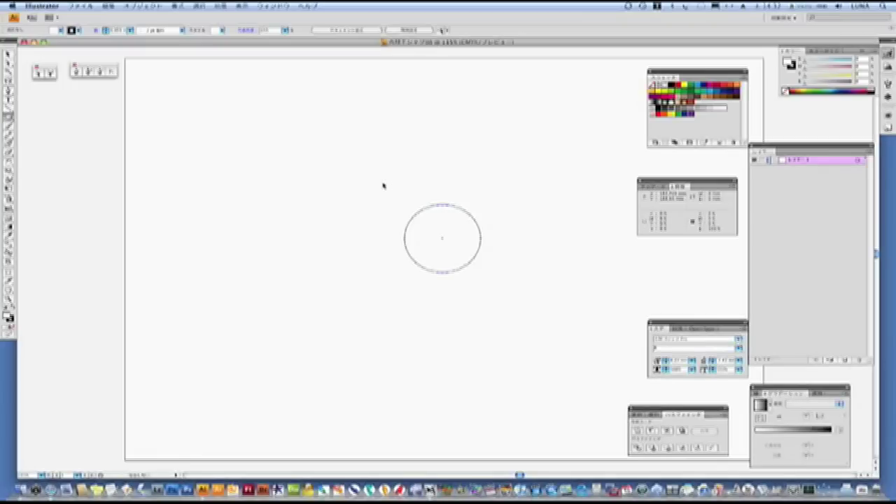
key(ctrl+k)
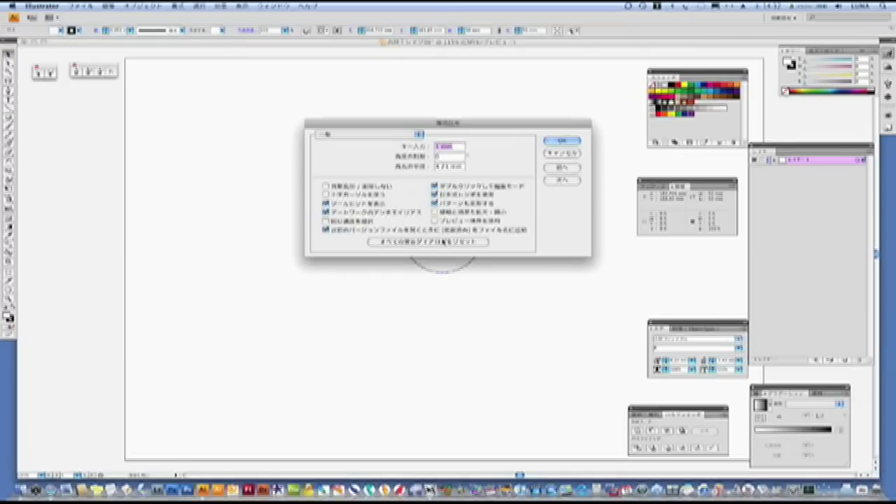
click(562, 140)
drag(442, 241, 473, 270)
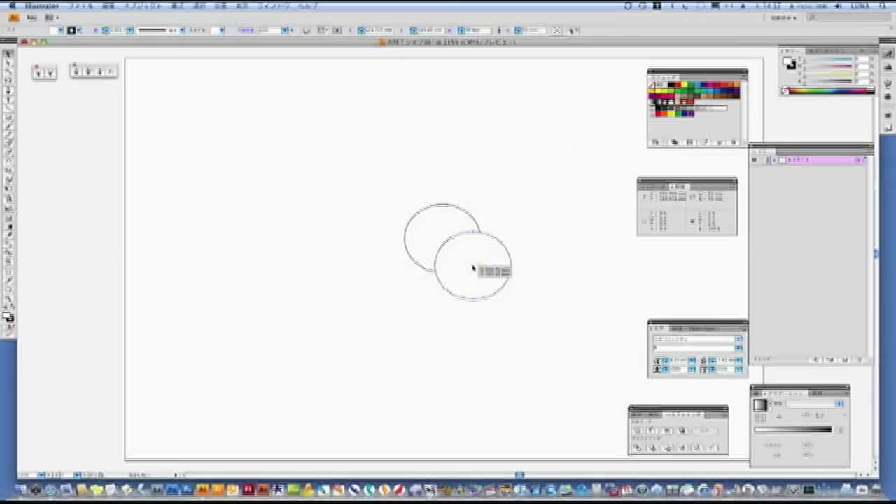
shift+click(440, 240)
mouse_move(440, 240)
mouse_down()
mouse_move(407, 266)
mouse_move(421, 295)
mouse_up()
- Nudge the two lower circles upward and unite all three into one outline
key(ctrl+k)
key(Return)
key(Up)
key(Up)
key(ctrl+a)
click(637, 430)
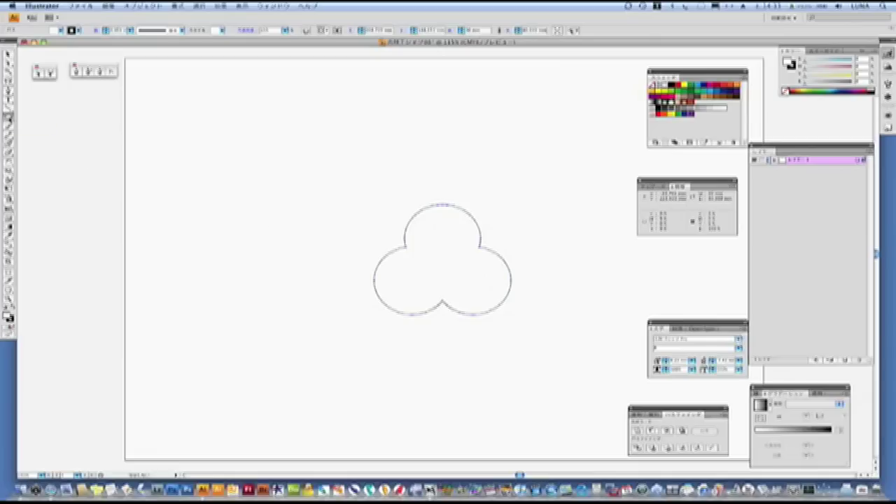
- Draw a small 10 mm circle beside the pad outline
click(9, 117)
click(443, 205)
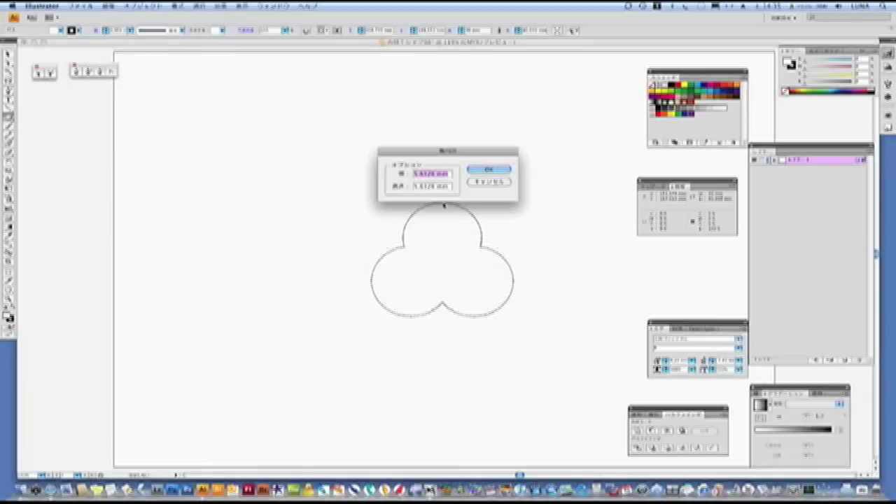
text(10)
key(Return)
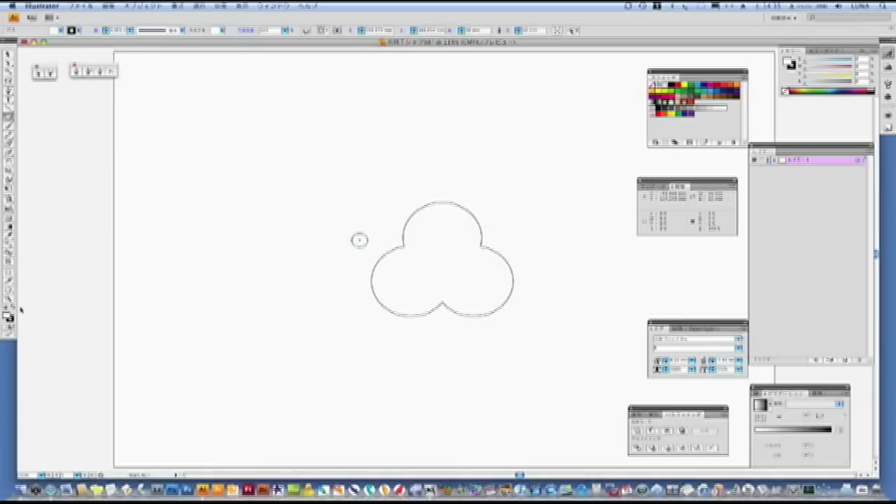
- Fit the small circle snugly into one upper notch, checking it in Outline view
key(ctrl+plus)
key(v)
drag(236, 248, 345, 247)
scroll(345, 246, up, 5)
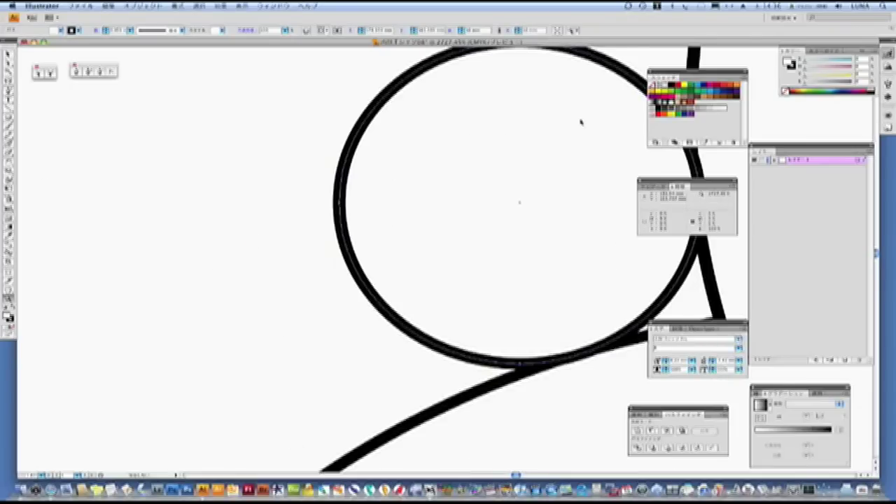
drag(367, 238, 358, 236)
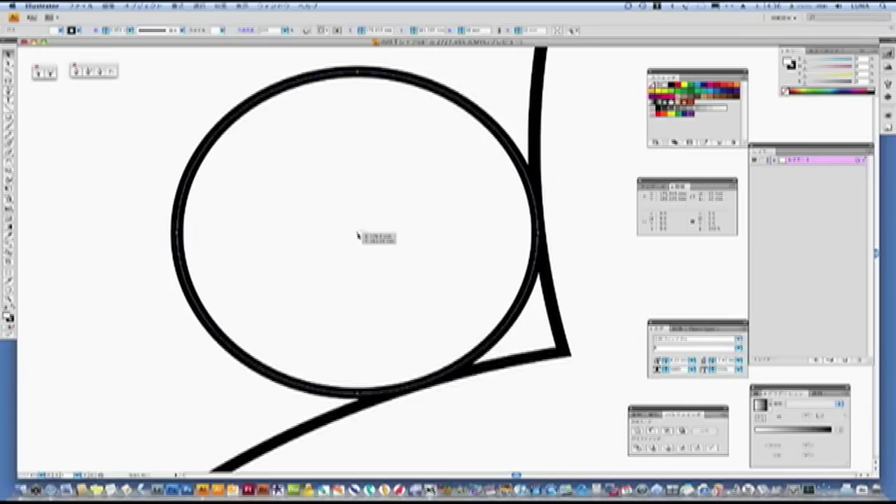
drag(357, 236, 360, 238)
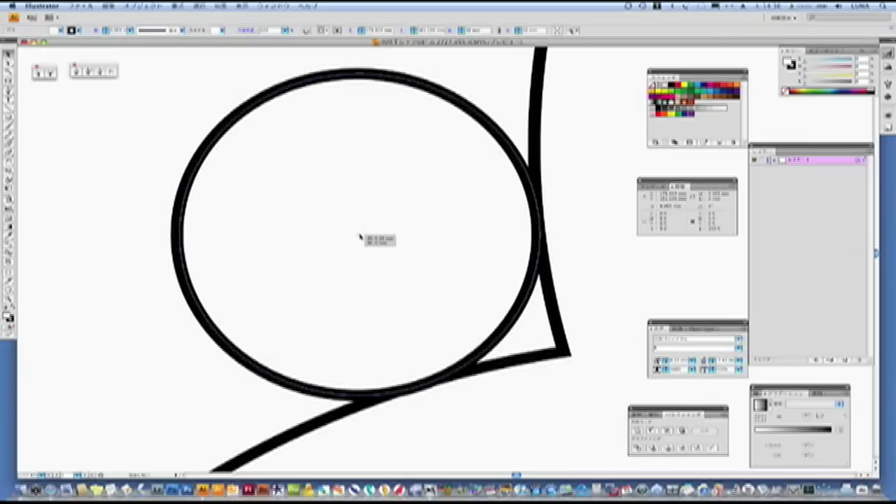
key(ctrl+y)
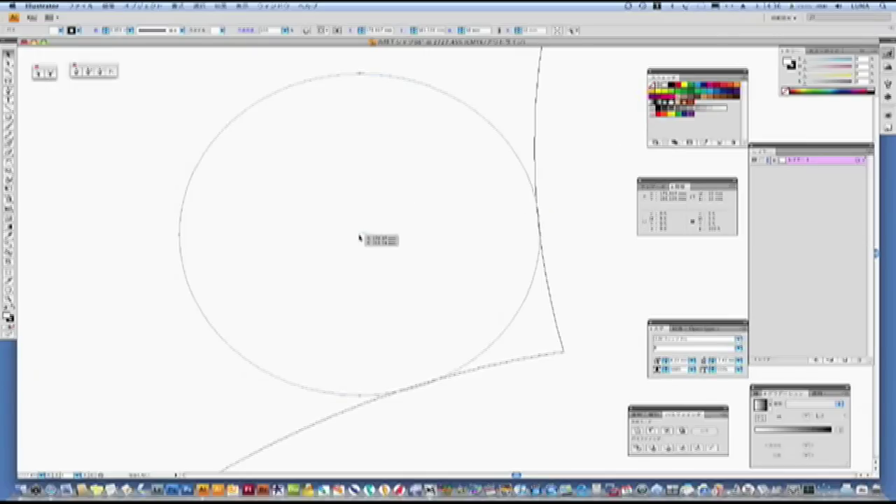
drag(359, 238, 358, 238)
- Place another small circle in the opposite upper notch
key(ctrl+k)
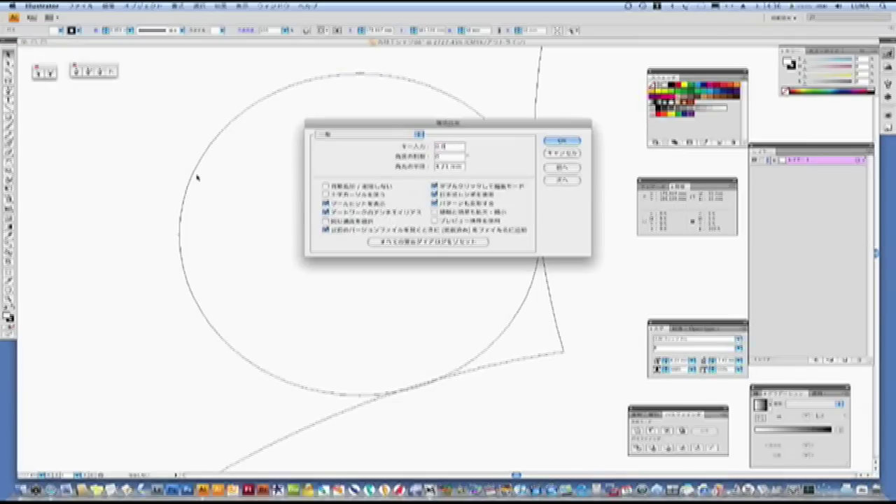
key(Return)
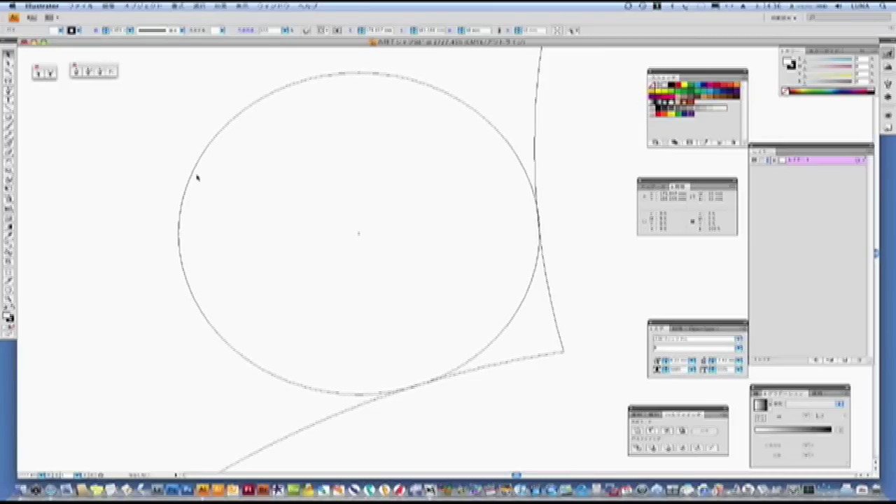
key(ctrl+minus)
- Create a new circle and move it up under the pad's bottom notch
key(ctrl+minus)
scroll(154, 196, right, 5)
drag(126, 227, 578, 241)
click(556, 151)
key(ctrl+minus)
scroll(27, 205, down, 3)
click(303, 336)
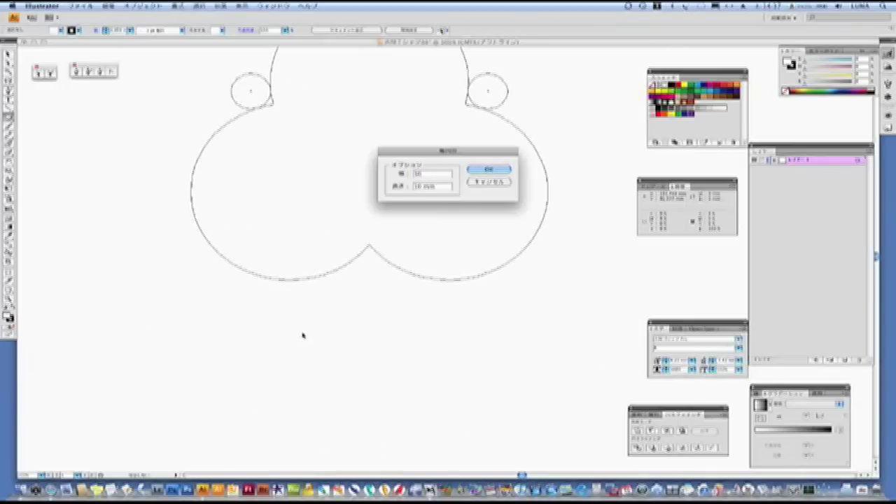
key(Return)
drag(365, 382, 371, 315)
- Check the bottom notch fit, then select all shapes and divide them into separate pieces
key(z)
drag(392, 245, 334, 296)
scroll(310, 277, left, 3)
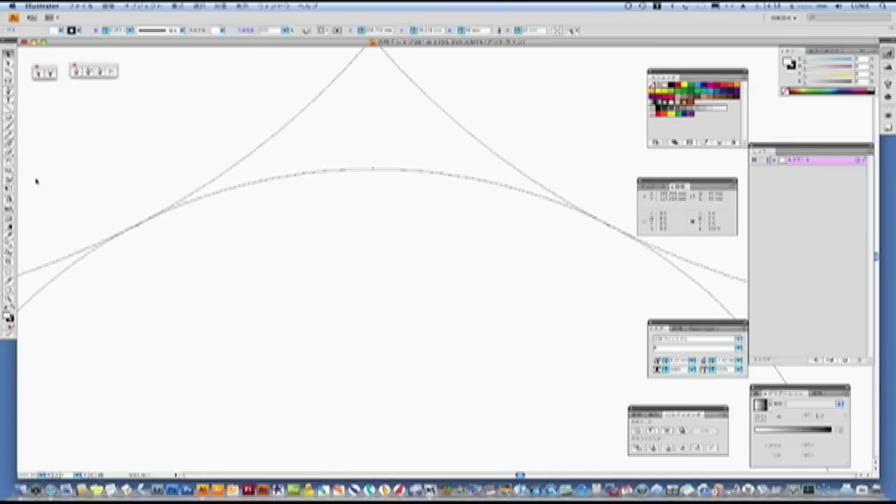
key(ctrl+0)
drag(341, 200, 549, 370)
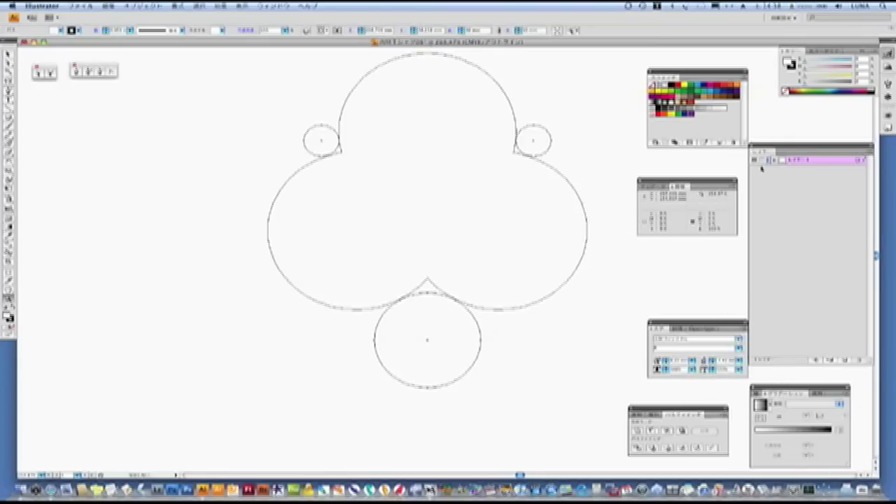
key(ctrl+y)
key(v)
key(ctrl+a)
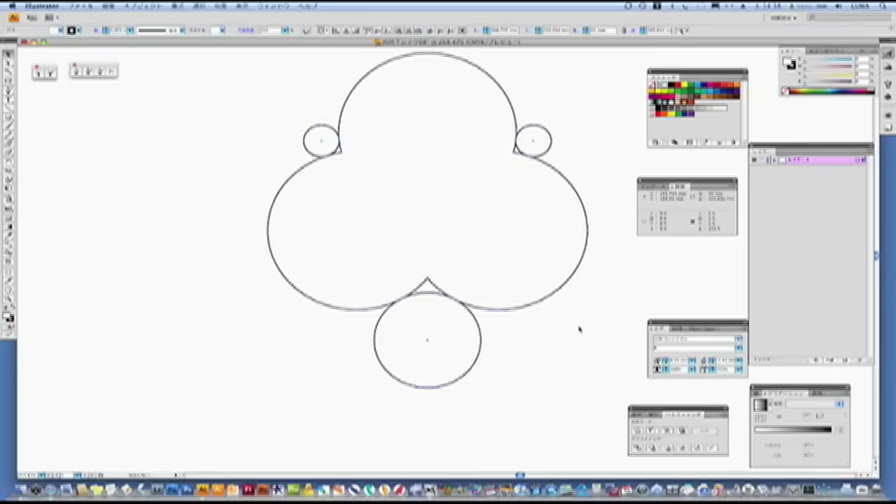
click(654, 449)
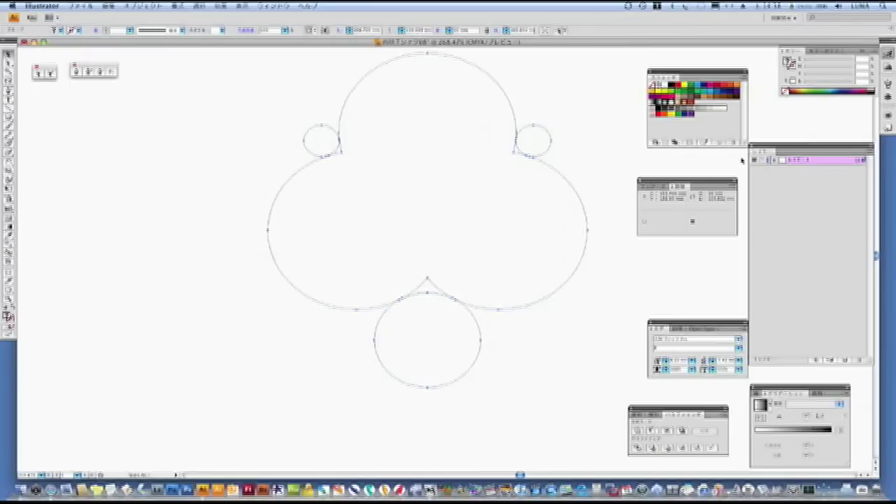
- Fill the pad red and delete the left and right helper circles
click(719, 84)
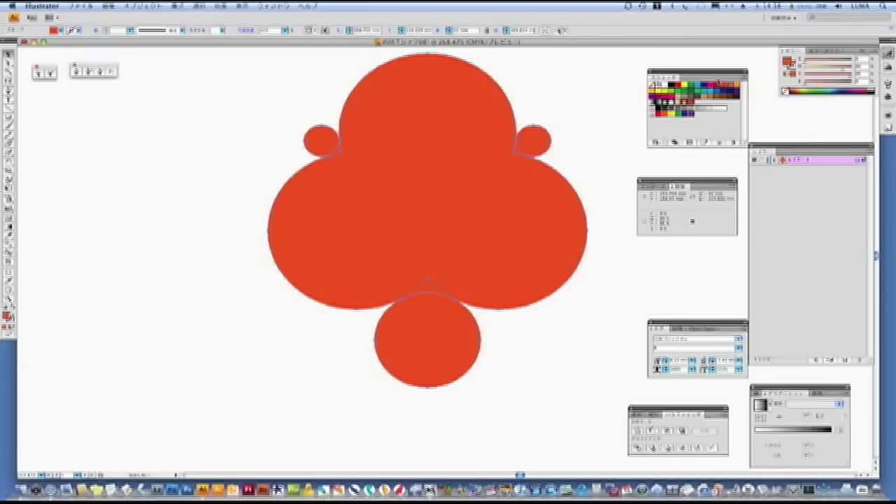
click(52, 73)
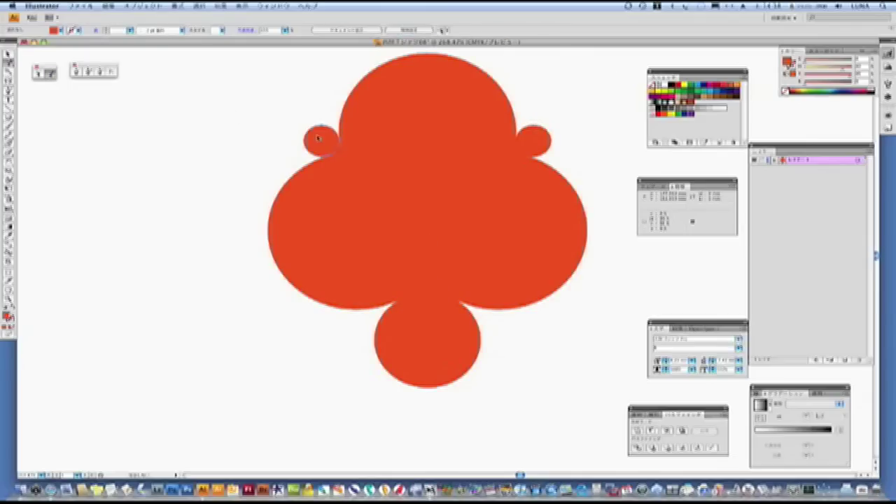
click(321, 140)
key(Delete)
click(534, 141)
key(Delete)
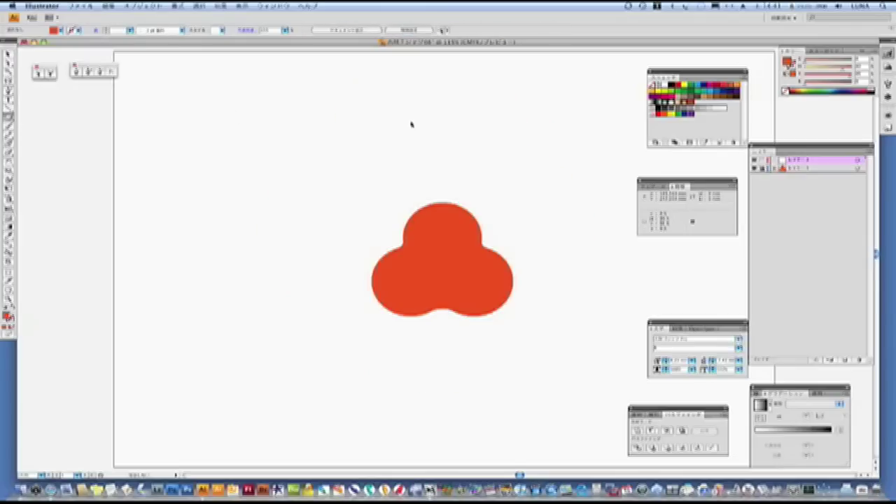
- Add a red toe circle and position it above the pad
click(369, 177)
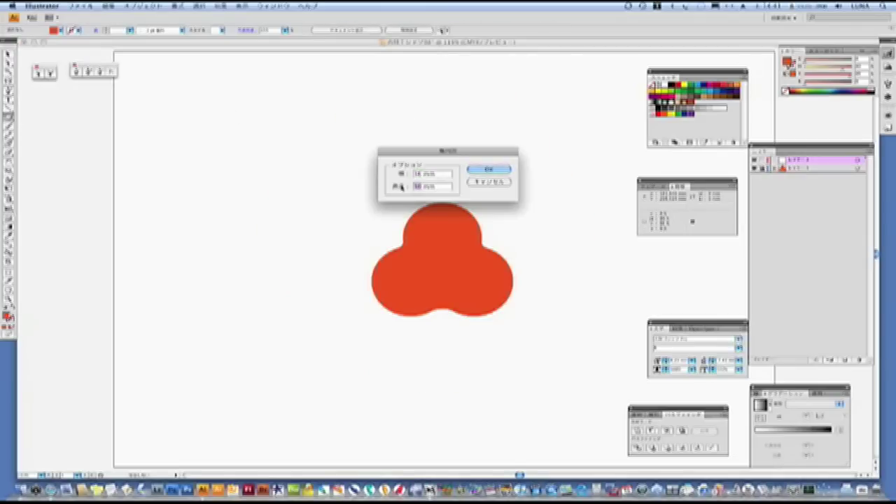
key(Return)
mouse_move(366, 190)
mouse_down()
mouse_move(396, 179)
mouse_move(355, 233)
mouse_up()
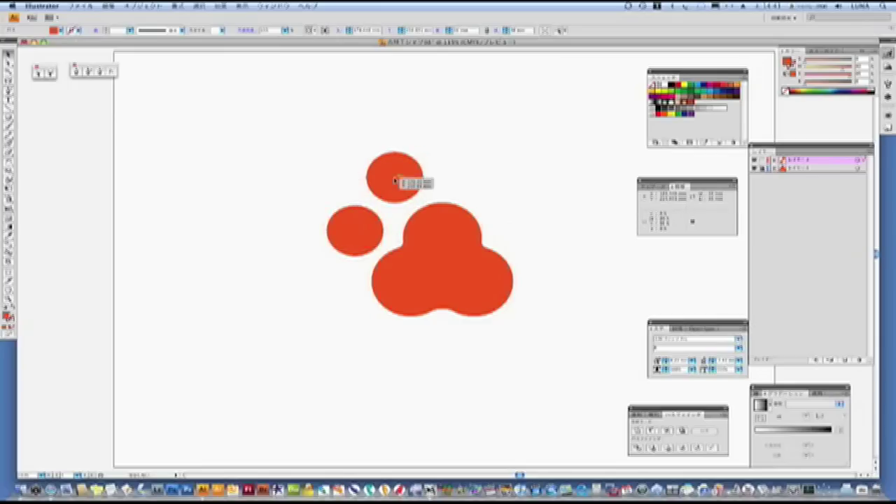
drag(396, 181, 399, 176)
- Change the layer's colour in Layer Options
double_click(803, 163)
click(420, 170)
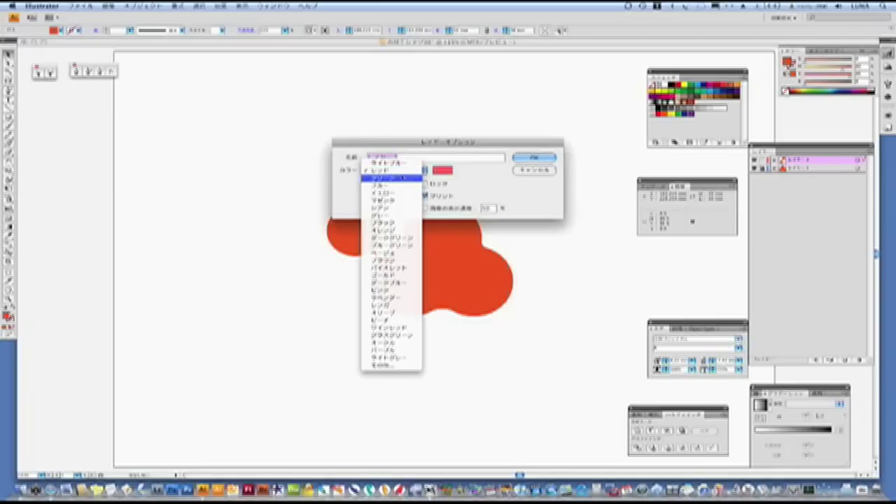
click(408, 336)
key(Return)
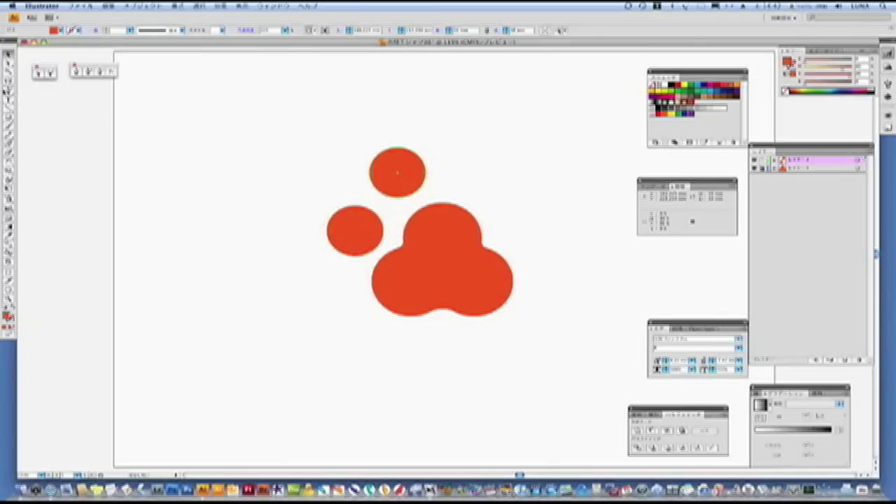
click(41, 73)
- Pull the top and left toes' upper points up into egg shapes
key(ctrl+k)
key(Return)
drag(408, 151, 402, 137)
drag(348, 204, 354, 198)
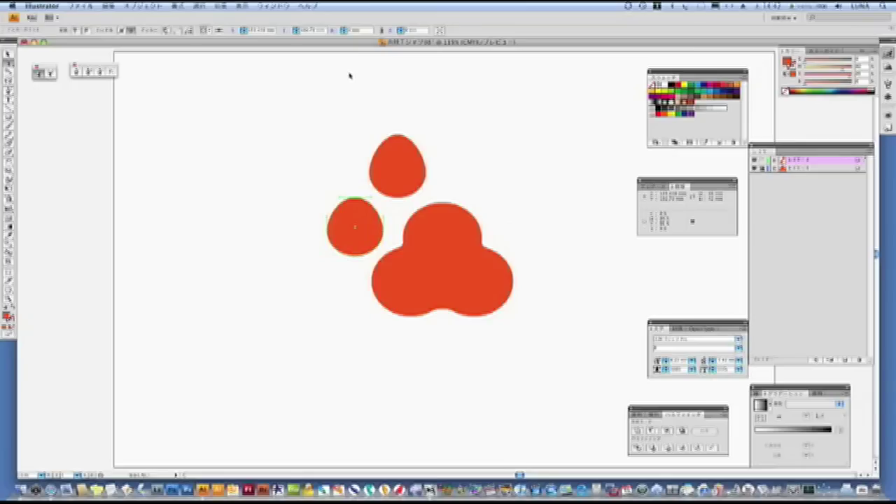
drag(419, 155, 421, 149)
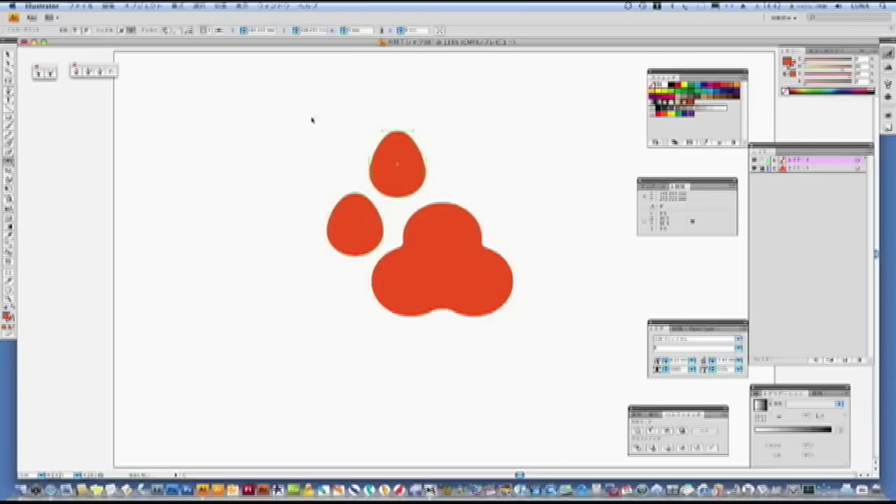
- Rotate the top toe with the Rotate tool's options
alt+click(314, 117)
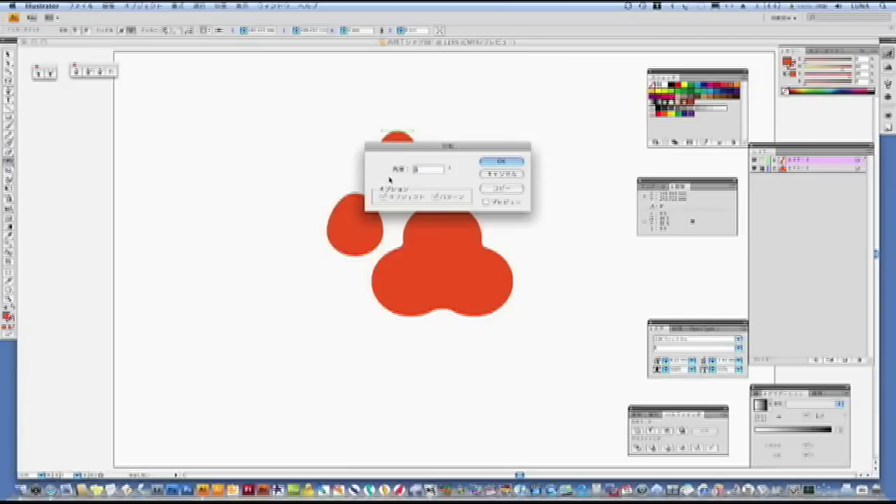
text(10)
key(Return)
key(v)
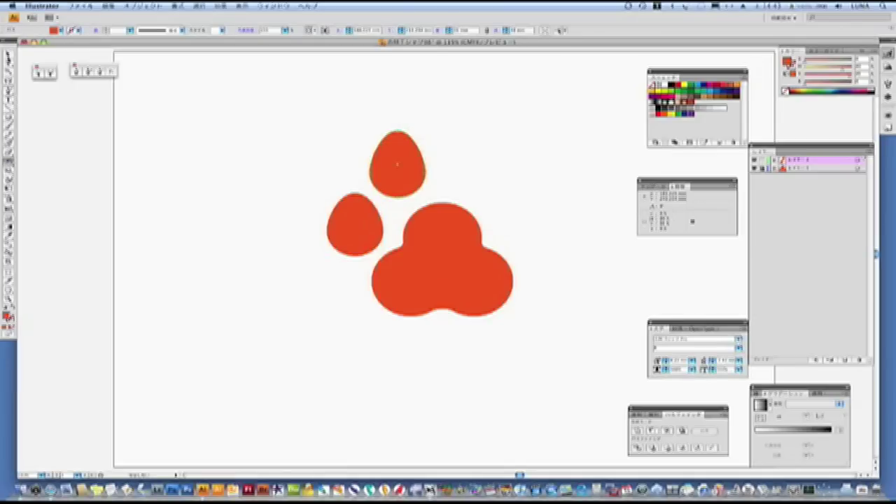
click(417, 165)
key(r)
alt+click(511, 108)
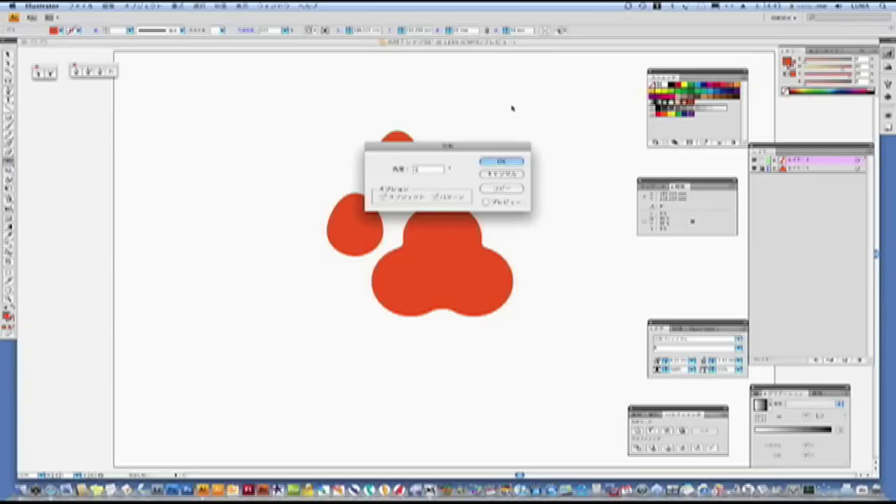
key(Return)
- Rotate the left toe, then select both toes and the big pad
drag(280, 210, 347, 250)
key(r)
alt+click(356, 224)
click(518, 164)
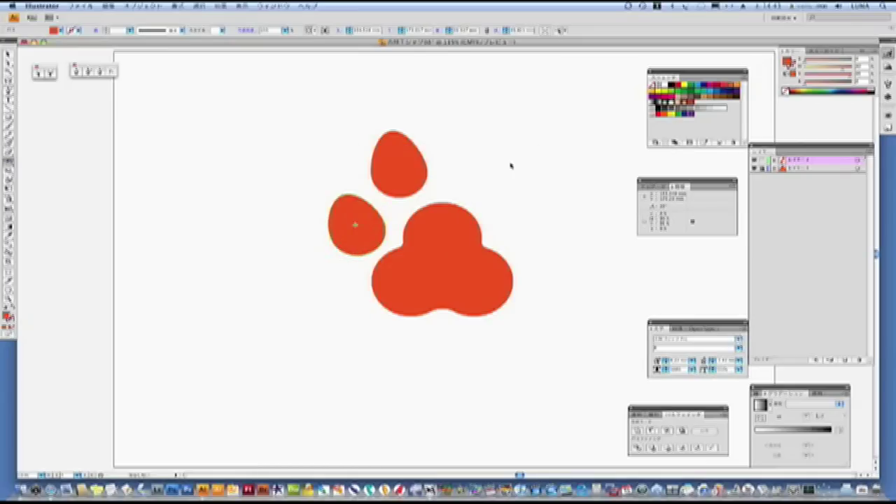
key(v)
drag(310, 130, 396, 223)
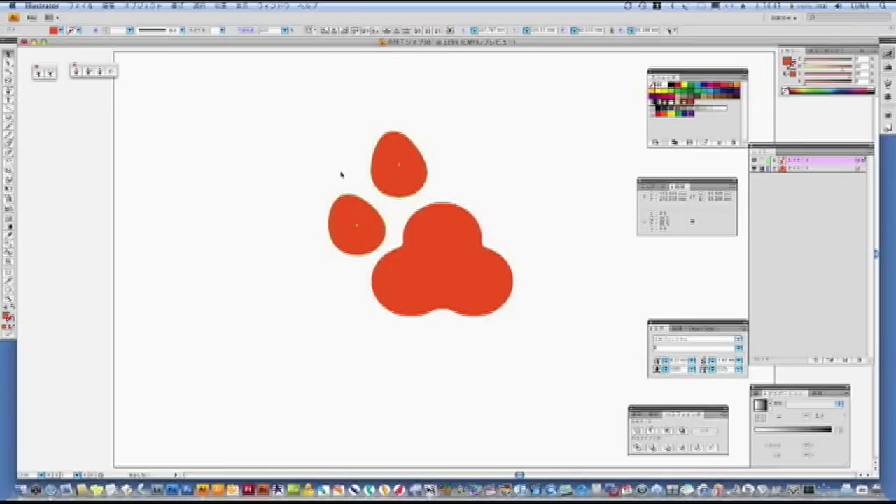
click(447, 270)
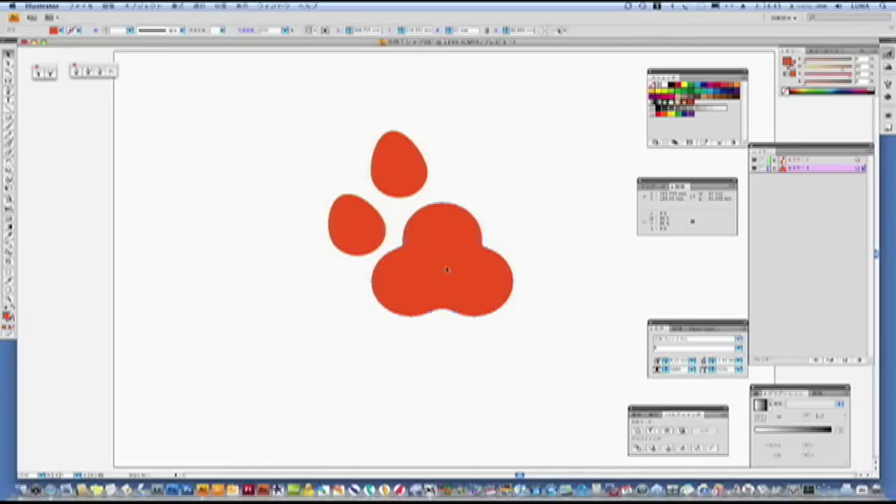
- Place a vertical guide through the centre of the pad
click(9, 299)
click(443, 205)
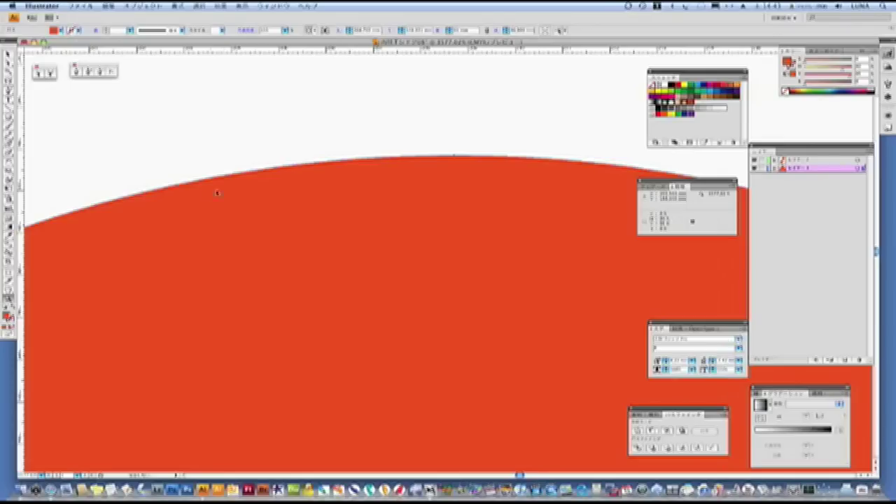
drag(192, 280, 456, 190)
key(ctrl+0)
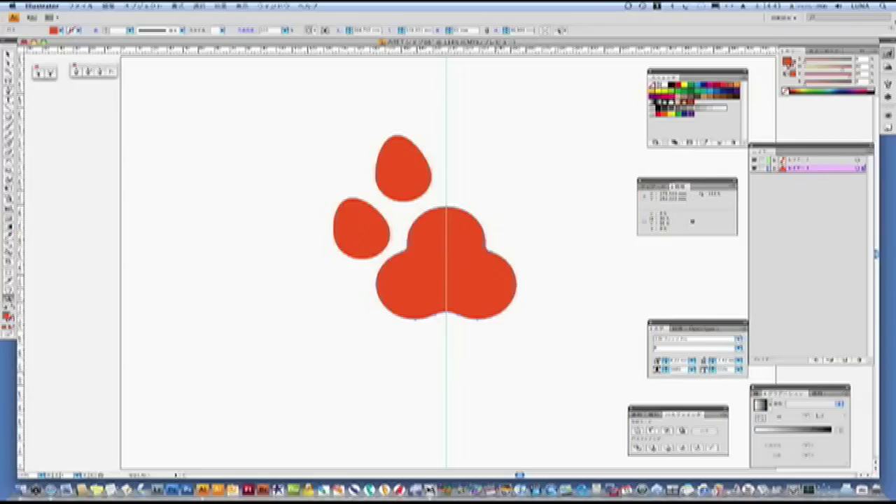
- Reflect copies of the two toes across the centre guide
click(790, 161)
key(ctrl+plus)
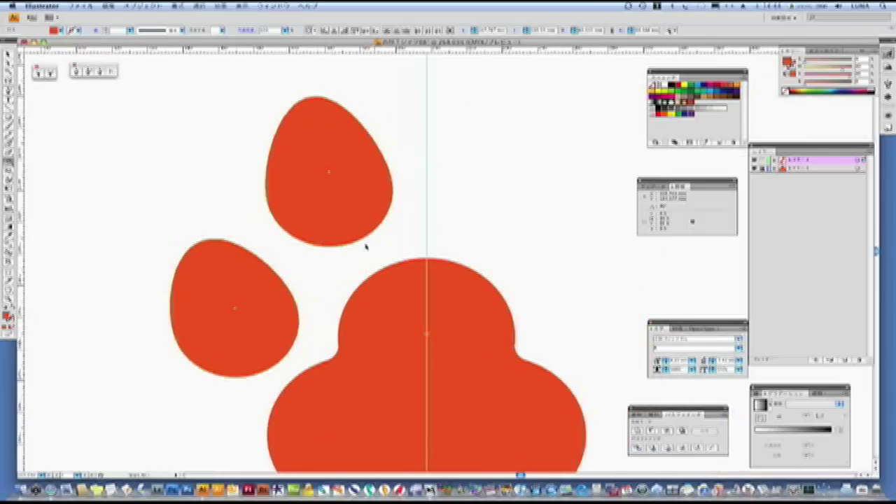
mouse_move(176, 169)
mouse_down()
mouse_move(503, 240)
mouse_move(511, 261)
mouse_up()
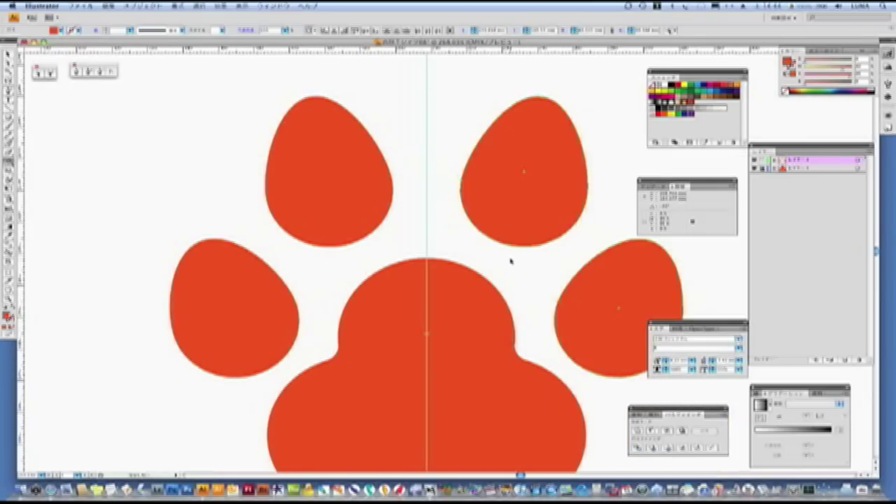
key(ctrl+minus)
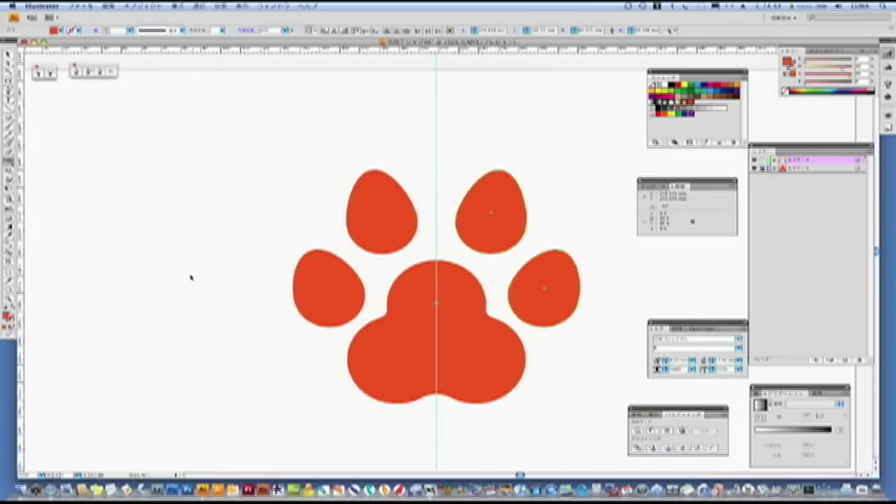
click(246, 176)
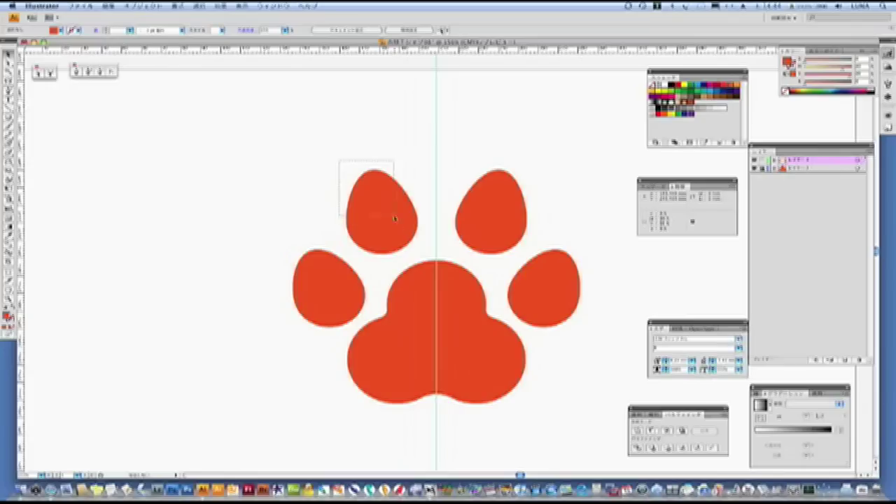
- Move the top and side toes slightly inward toward the centre
drag(394, 219, 400, 219)
drag(526, 231, 520, 231)
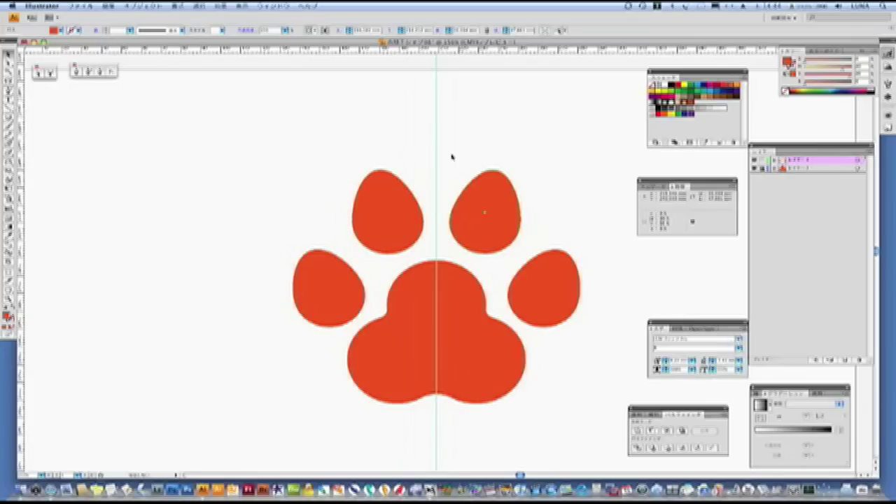
click(315, 287)
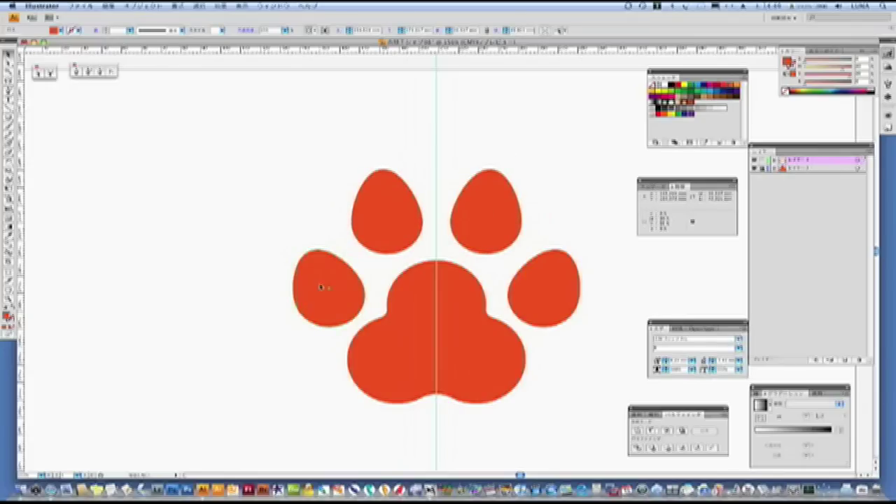
drag(321, 287, 328, 282)
drag(563, 302, 557, 296)
- Nudge the top-left and top-right toes up and inward with the arrow keys
click(405, 231)
key(ctrl+k)
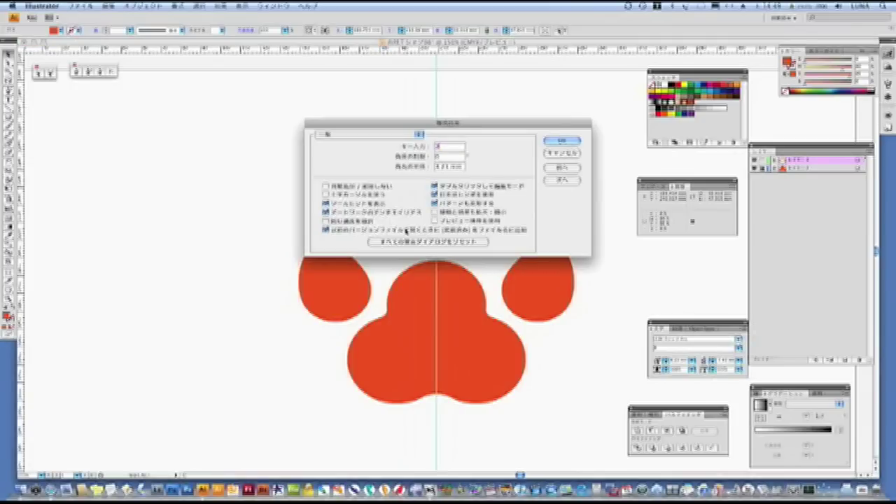
key(Return)
key(Right)
key(Up)
click(481, 220)
key(Left)
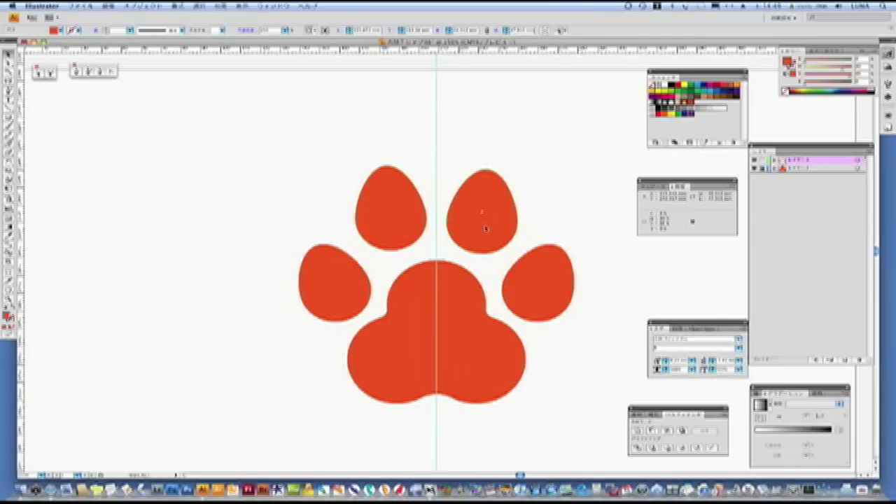
key(Up)
click(425, 173)
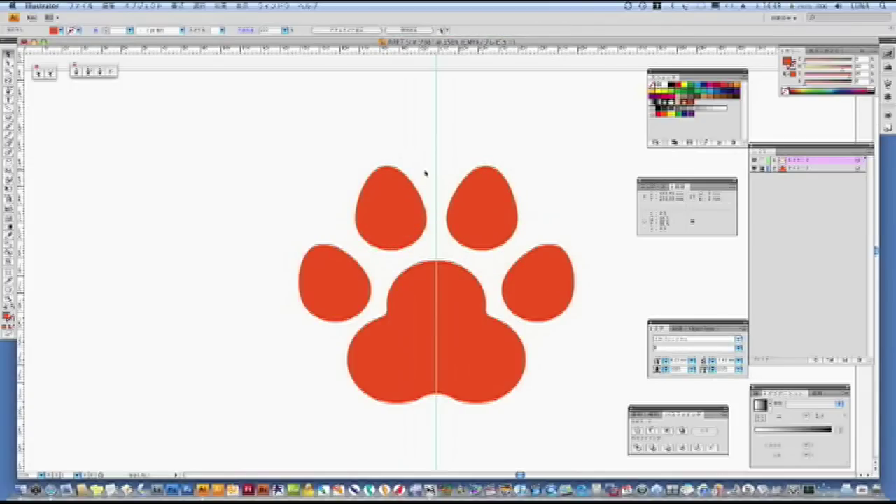
- Hide the paw print and create a 50 mm circle on the other layer
click(761, 170)
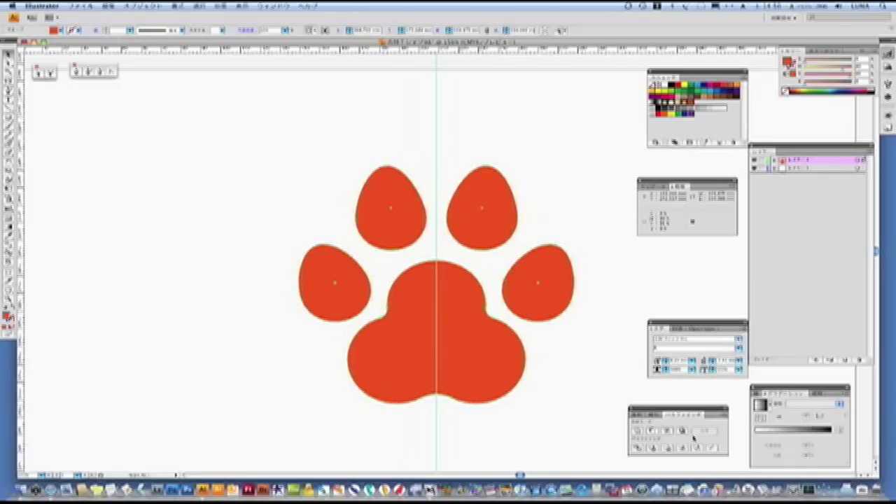
key(Delete)
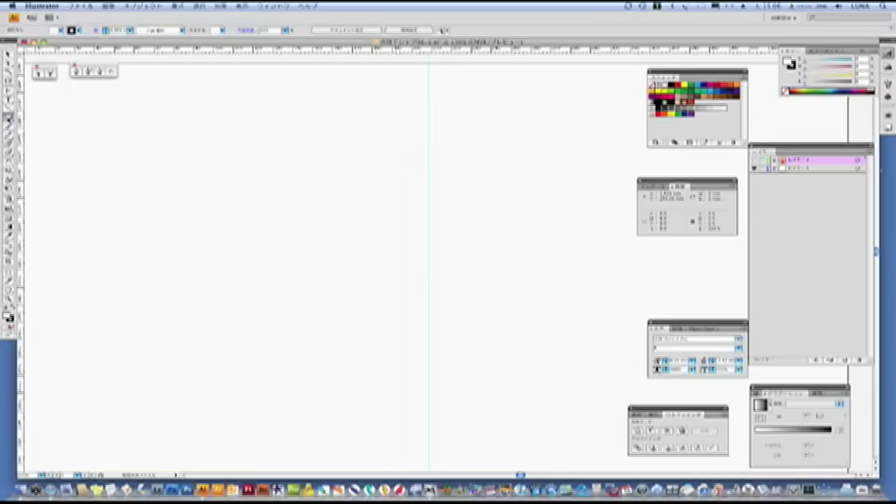
click(819, 169)
click(374, 170)
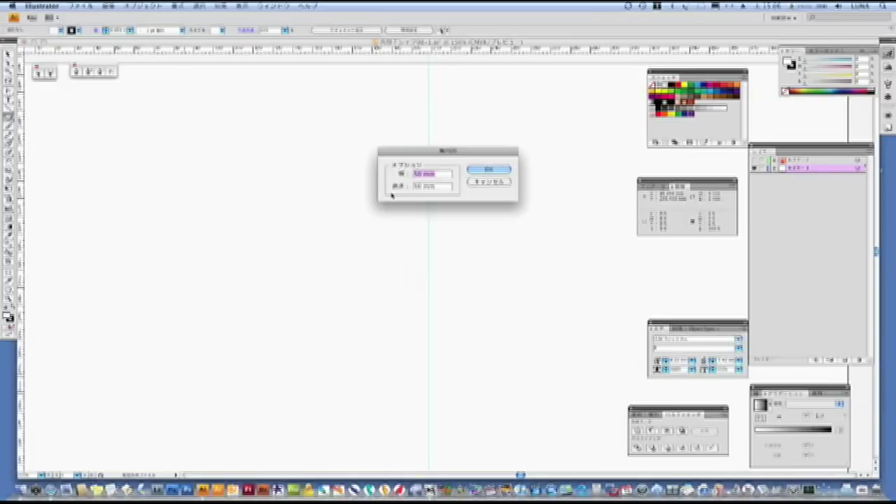
text(50)
double_click(415, 186)
key(Return)
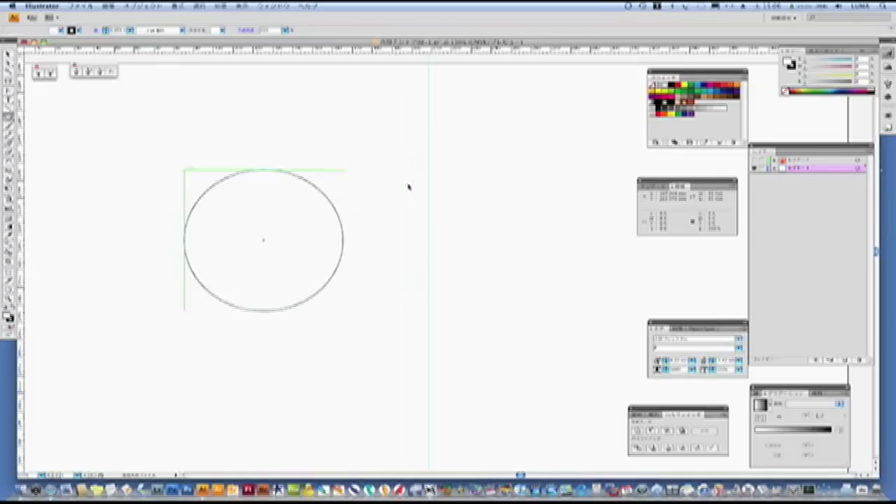
- Fill the circle red with no stroke and move it onto the centre guide
click(680, 87)
key(slash)
drag(204, 209, 370, 179)
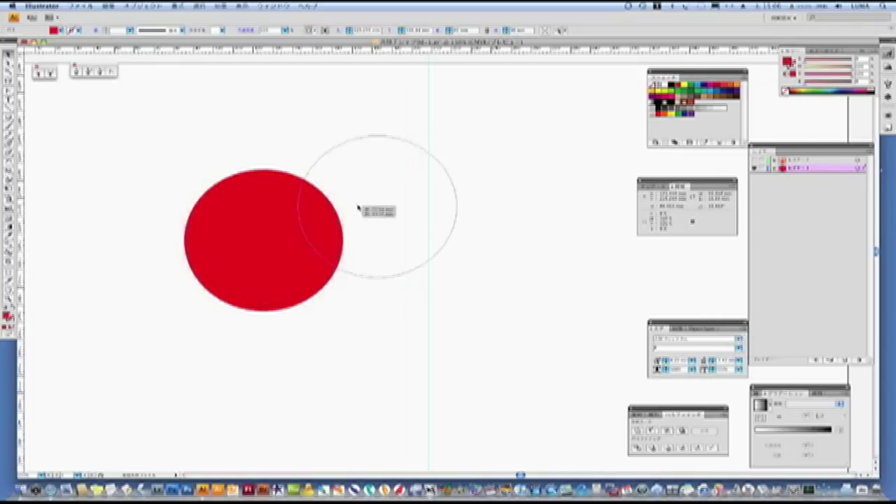
click(8, 299)
click(460, 226)
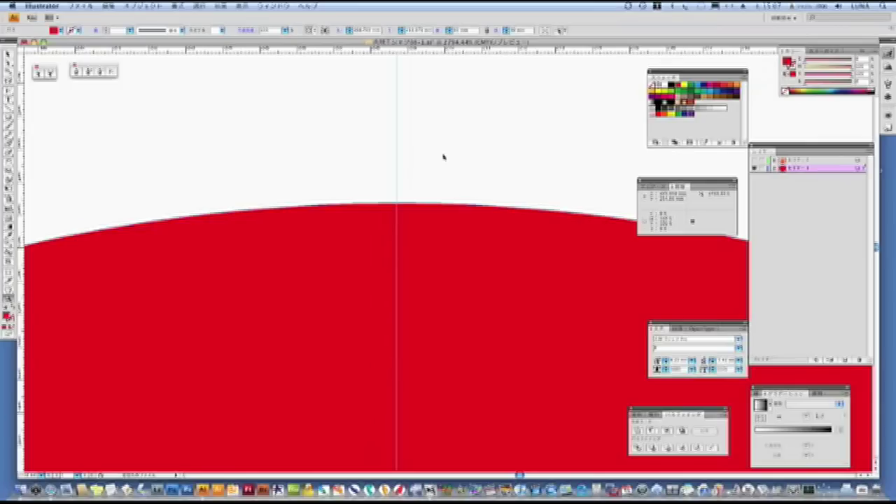
alt+click(442, 154)
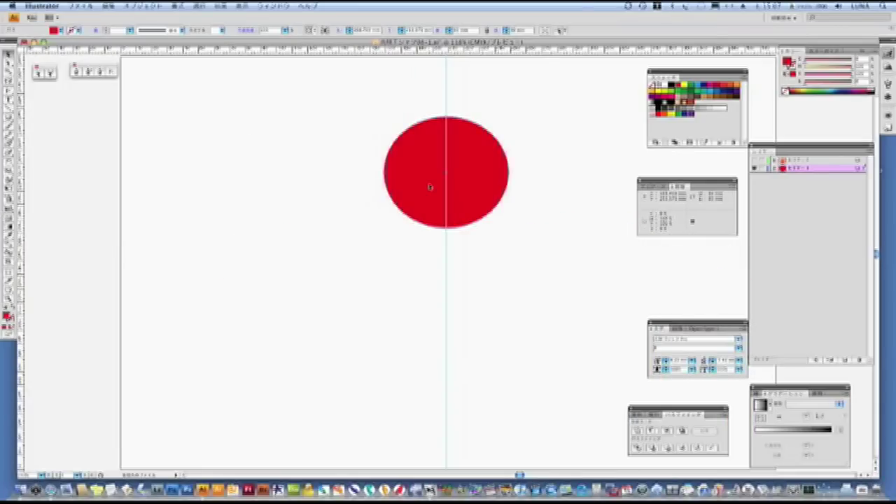
- Shift the circle left of the guide and duplicate it to the right so both meet
key(ctrl+k)
key(Return)
key(Left)
key(Right)
key(ctrl+k)
key(Return)
key(Left)
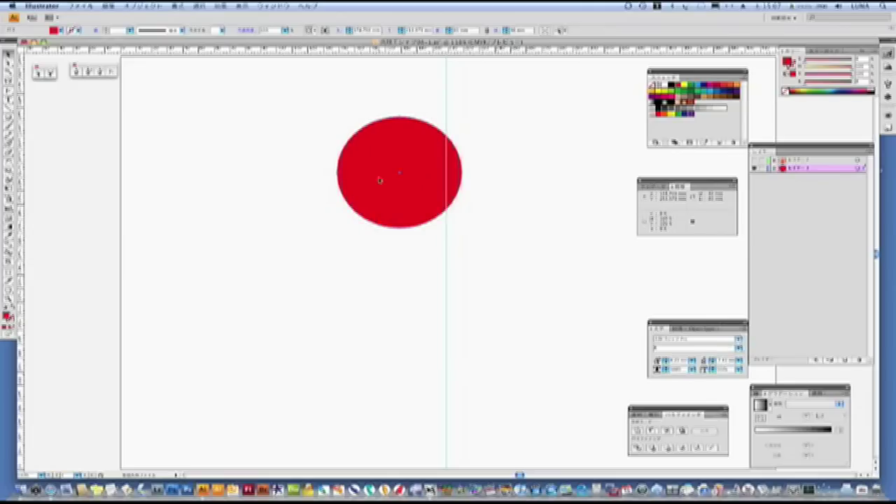
key(alt+Right)
key(Right)
key(Right)
key(Right)
key(Right)
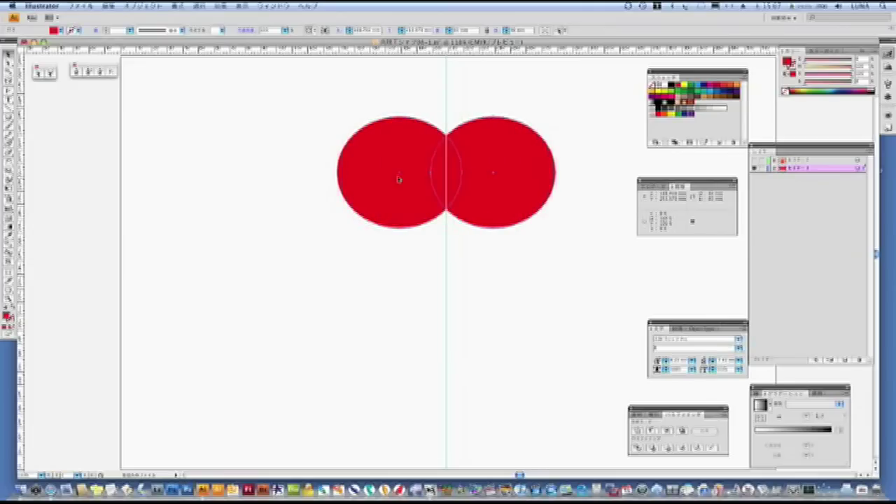
drag(302, 110, 569, 252)
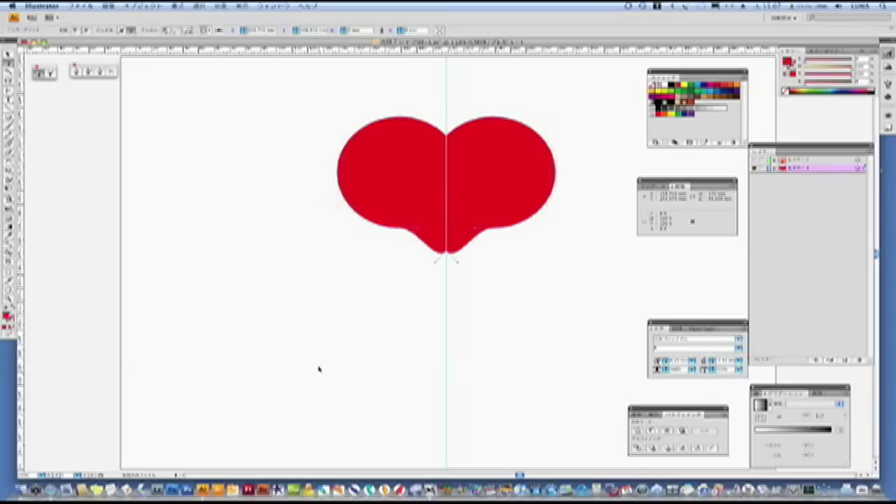
- Lengthen the heart's bottom point and curve its lower sides into a smooth V
key(Down)
key(Down)
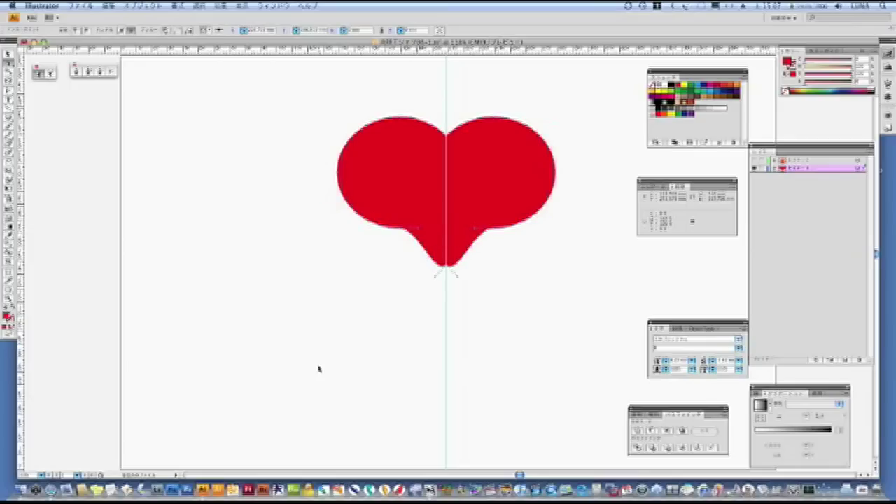
mouse_move(448, 270)
mouse_down()
mouse_move(512, 214)
mouse_move(493, 232)
mouse_move(400, 235)
mouse_move(224, 208)
mouse_up()
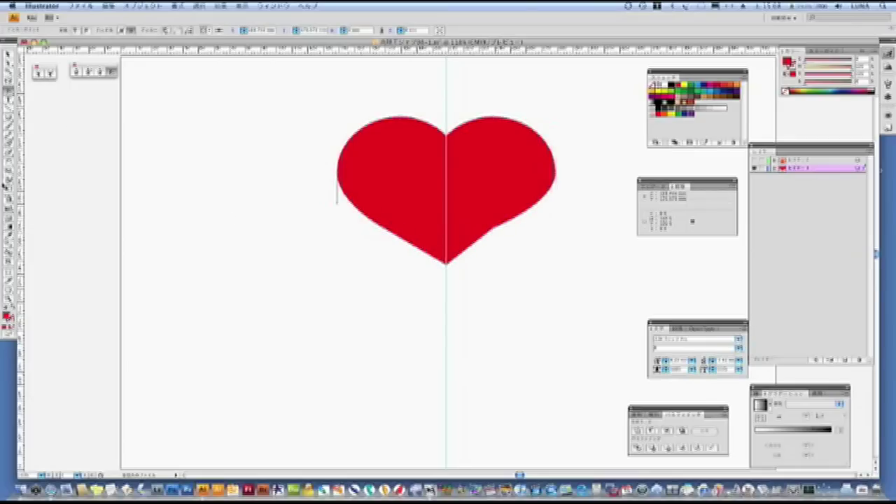
drag(477, 231, 494, 231)
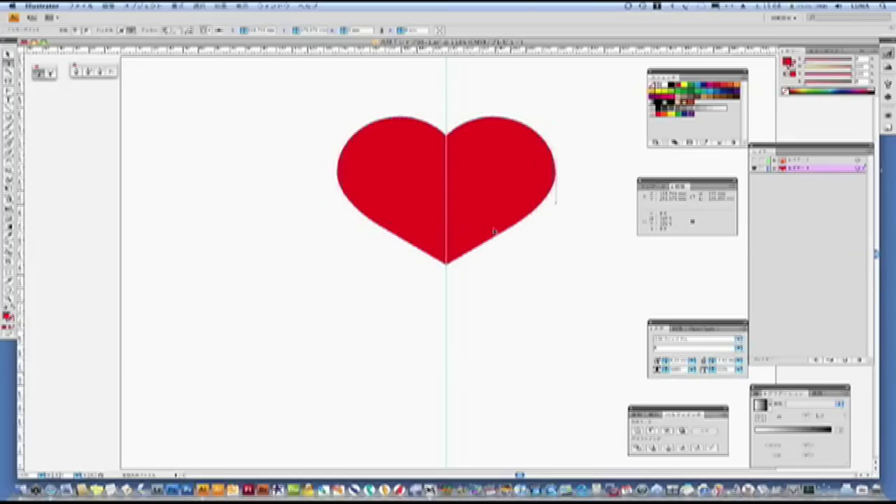
drag(447, 264, 446, 278)
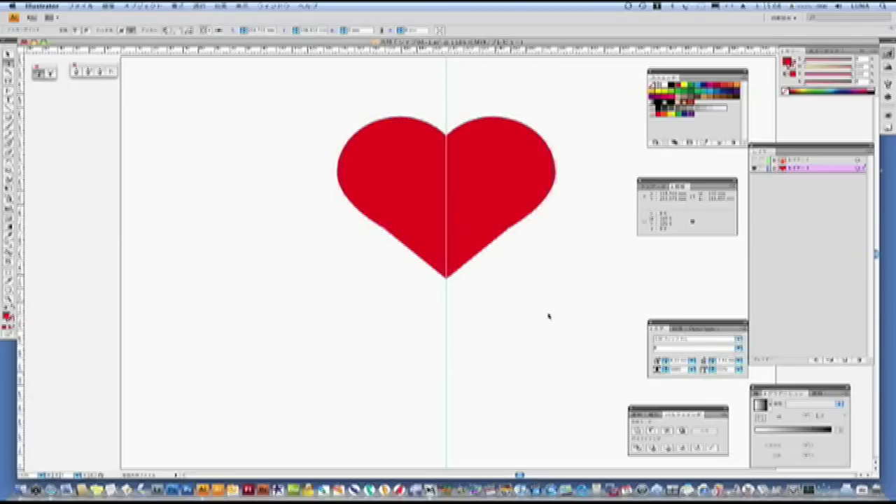
- Zoom in on the tip, add a horizontal guide, adjust the left edge there, then fit the view
click(18, 80)
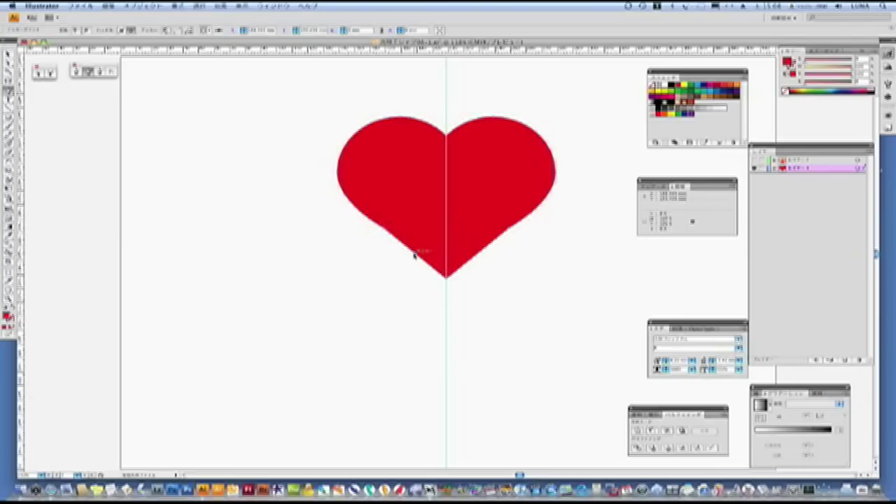
click(8, 296)
click(469, 264)
drag(379, 47, 300, 150)
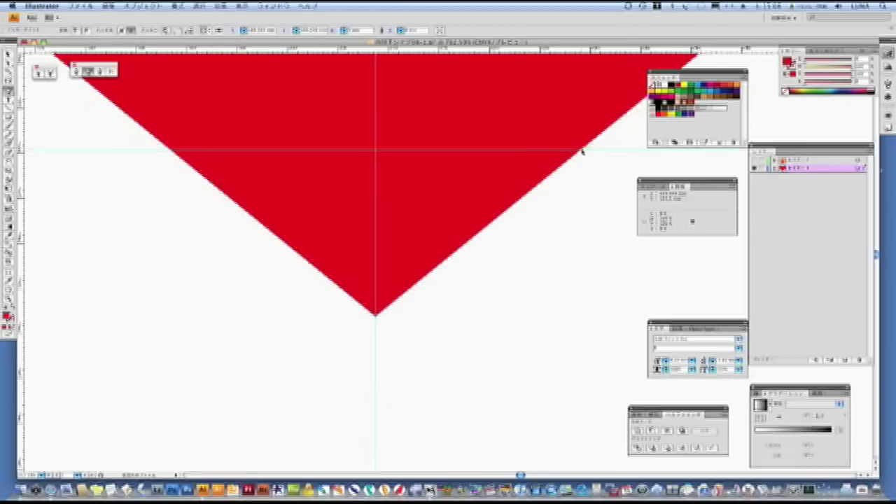
key(ctrl+k)
key(Return)
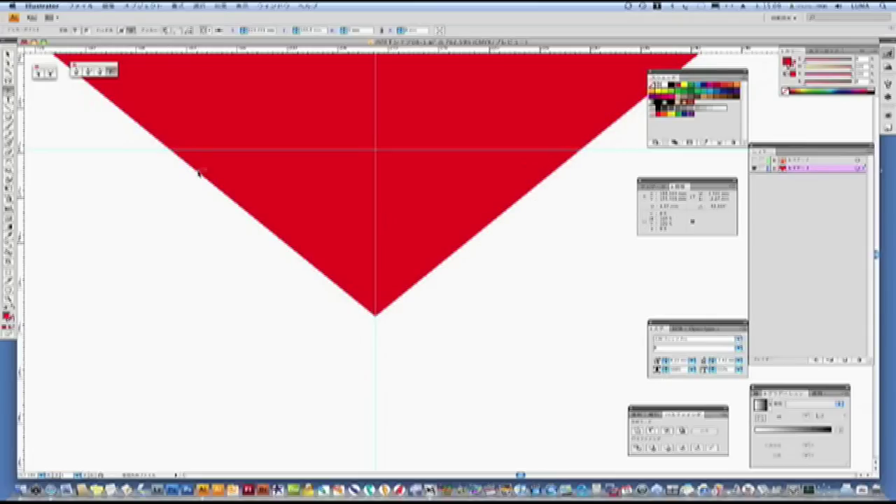
click(171, 150)
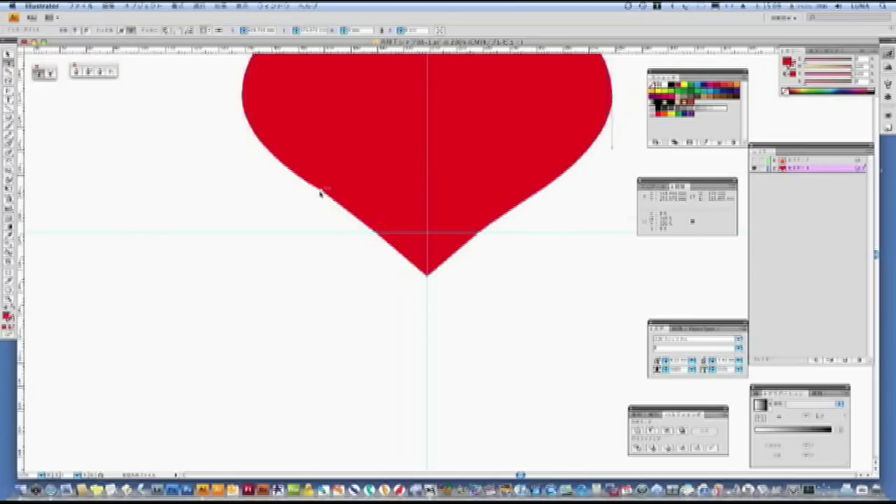
click(270, 195)
key(ctrl+1)
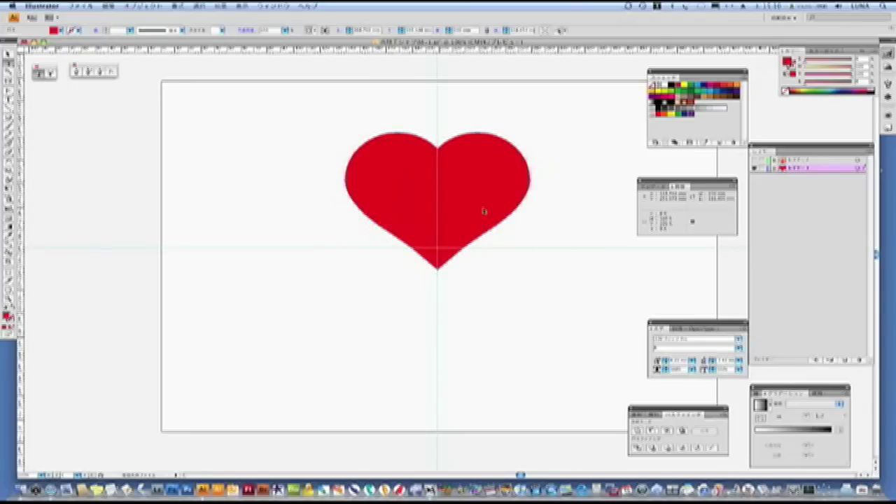
- Duplicate the heart to the left as a backup and select the right heart's lower curves
drag(484, 208, 250, 203)
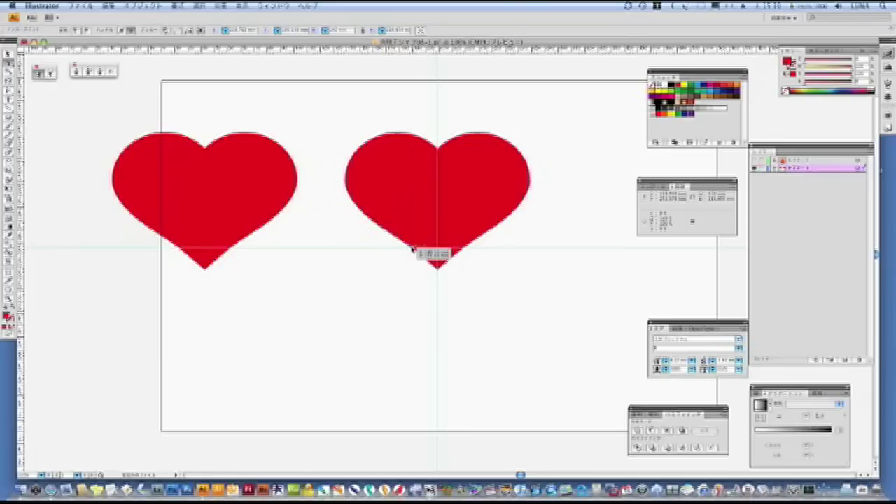
click(435, 264)
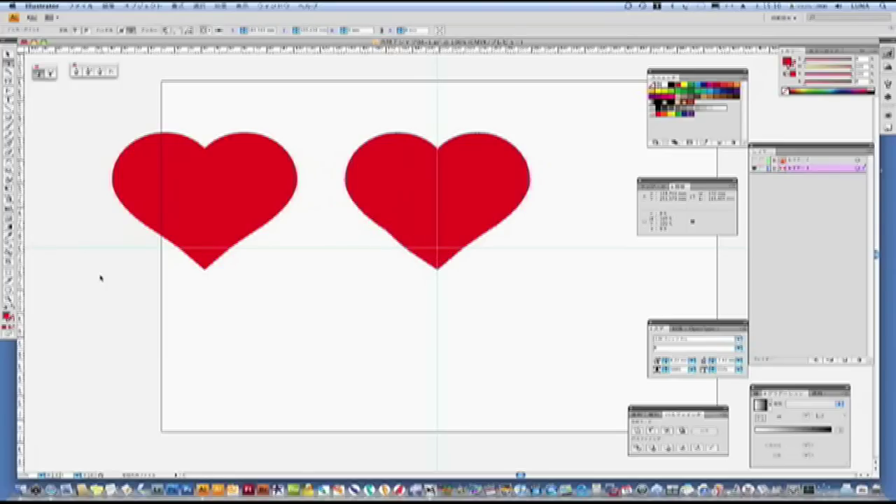
click(491, 233)
click(385, 235)
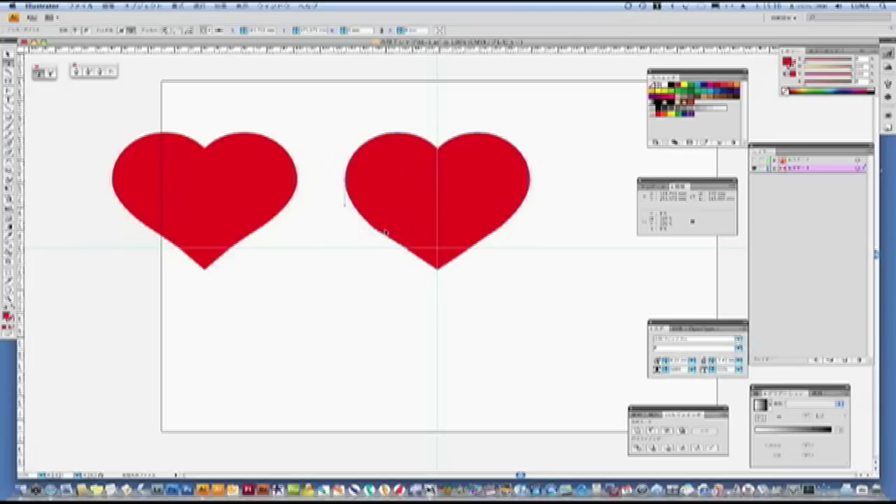
click(507, 236)
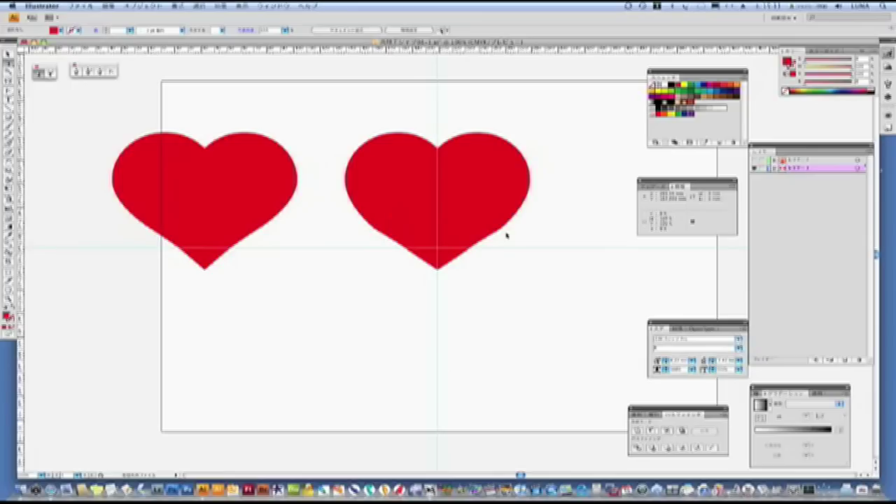
click(408, 250)
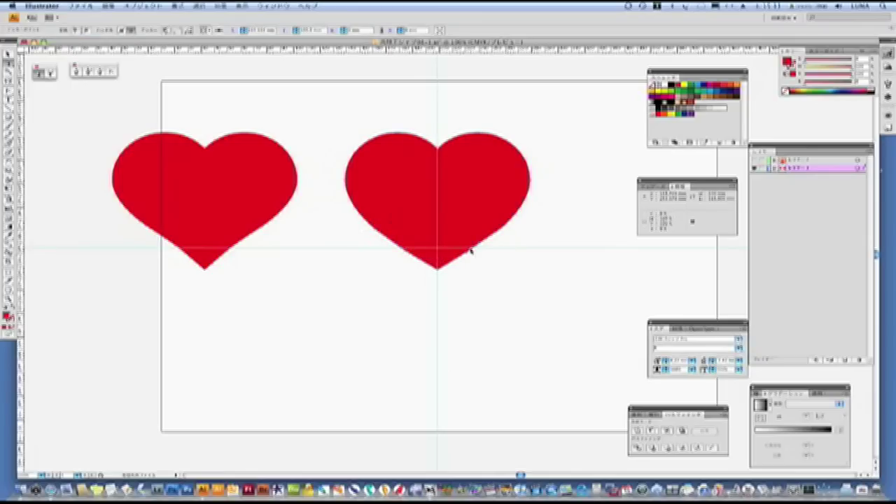
click(620, 256)
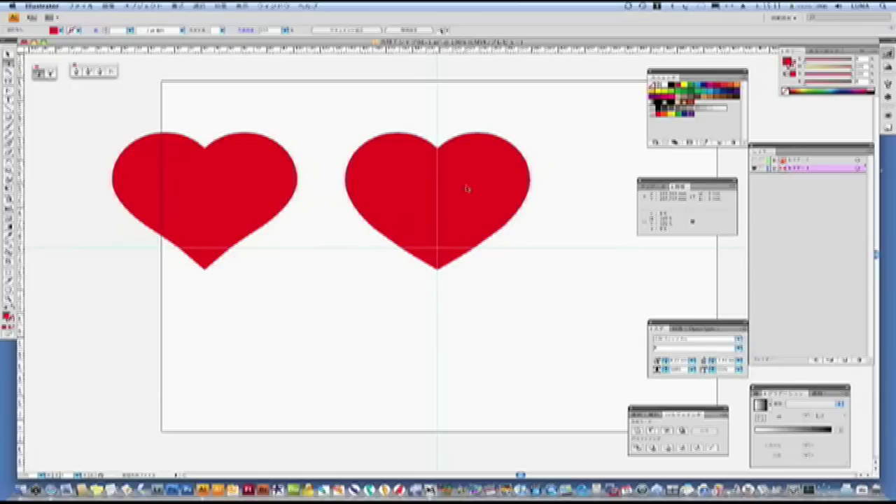
click(489, 249)
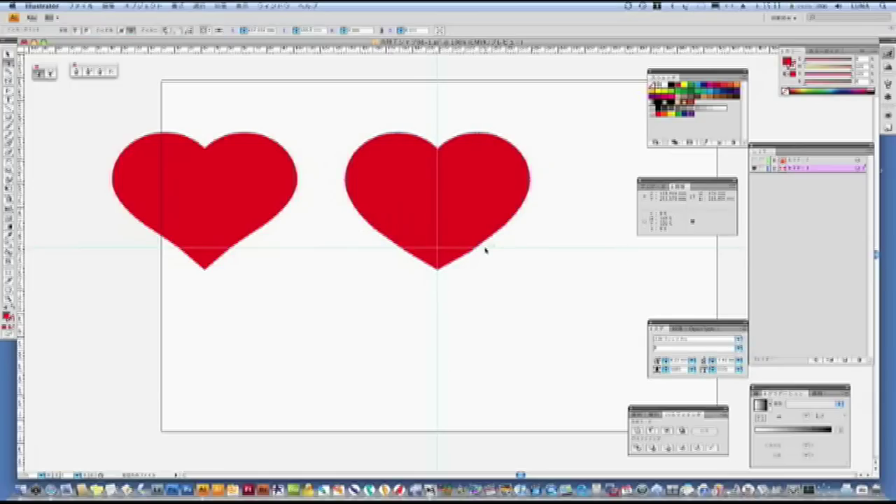
click(330, 252)
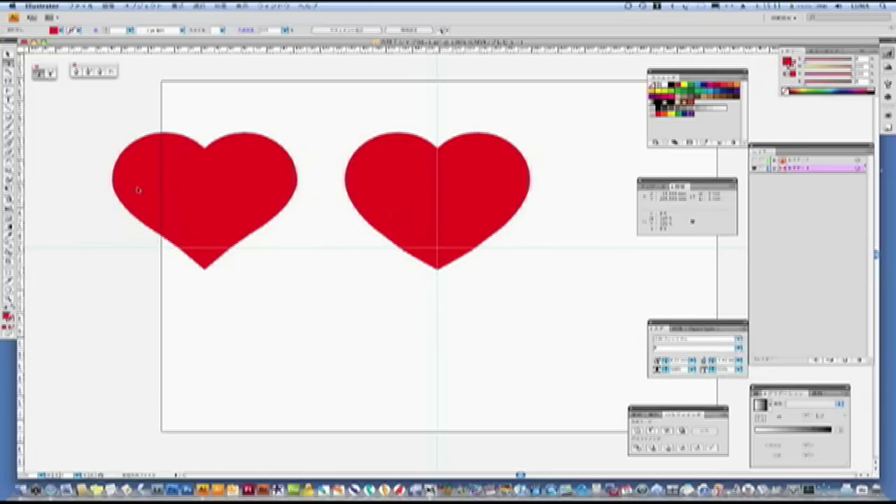
- Zoom in and reshape the right heart's lower-left curve near the guide and its right edge
click(10, 298)
drag(380, 136, 495, 266)
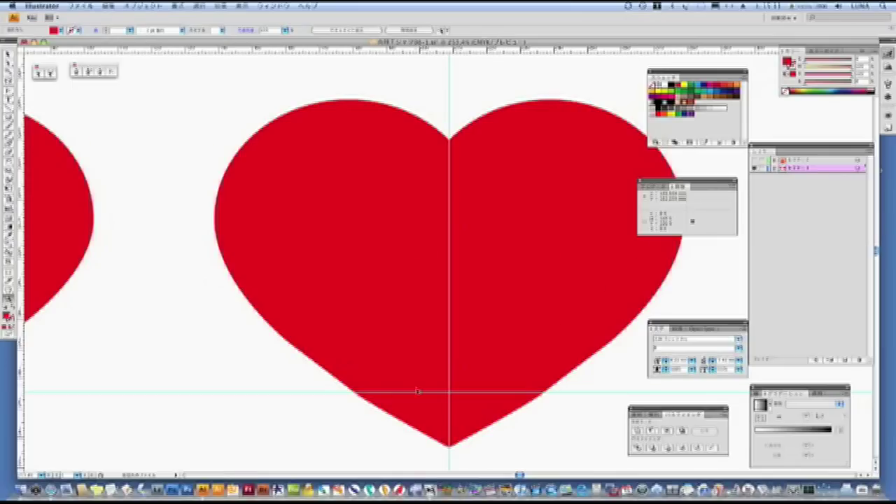
drag(420, 379, 399, 223)
click(328, 234)
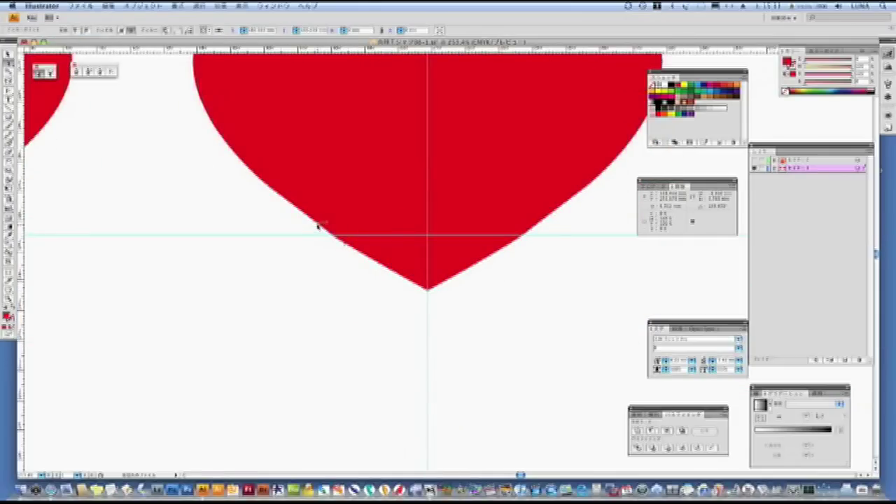
drag(319, 226, 311, 224)
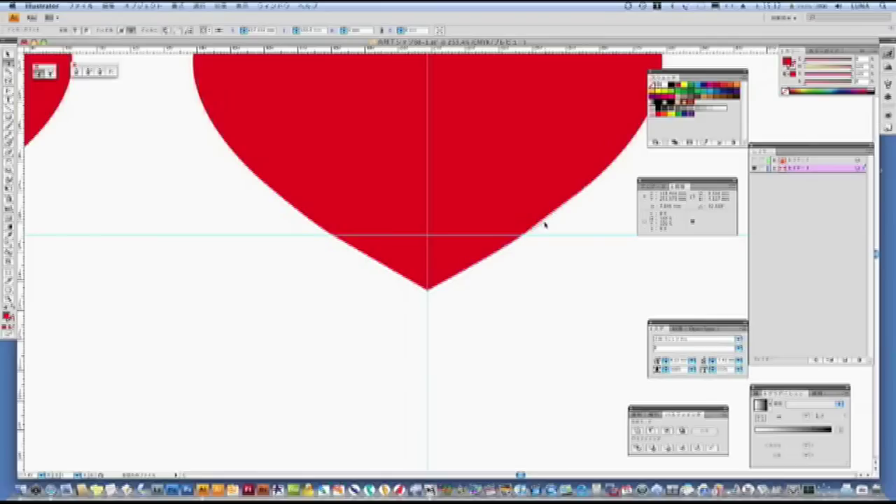
click(274, 192)
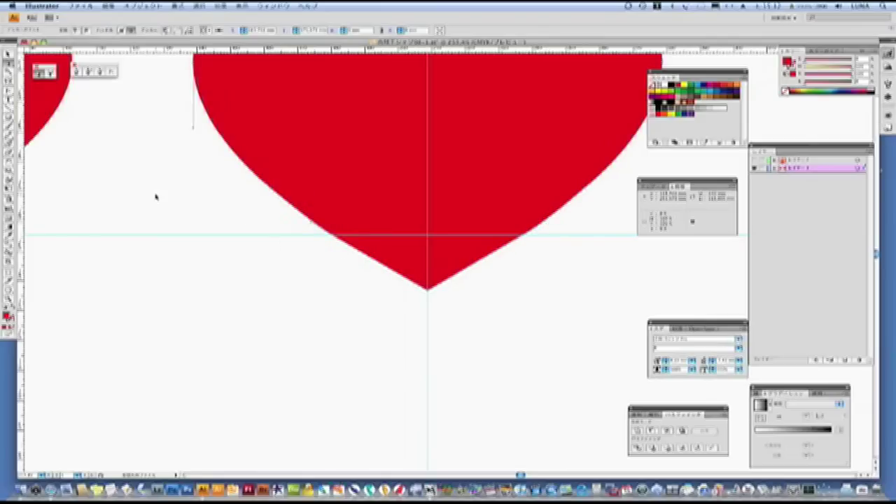
click(587, 190)
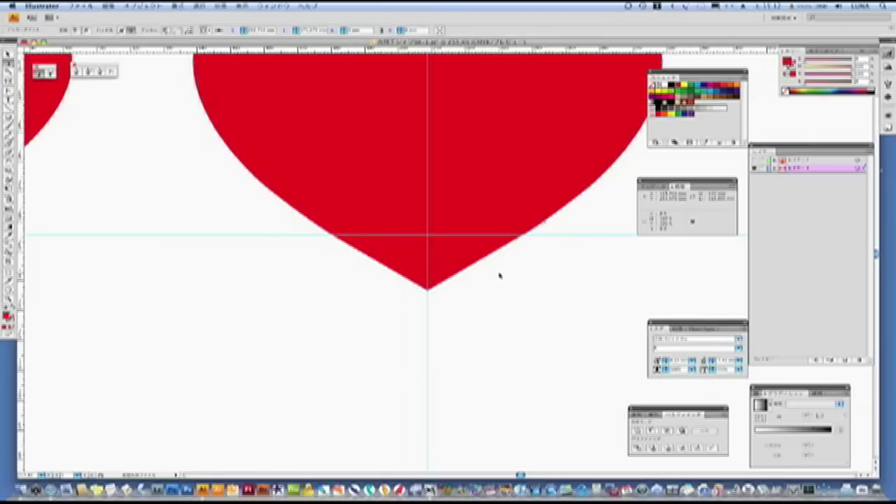
key(ctrl+minus)
key(ctrl+minus)
- Check the right heart's top cleft and arcs, then delete the left backup heart
click(367, 302)
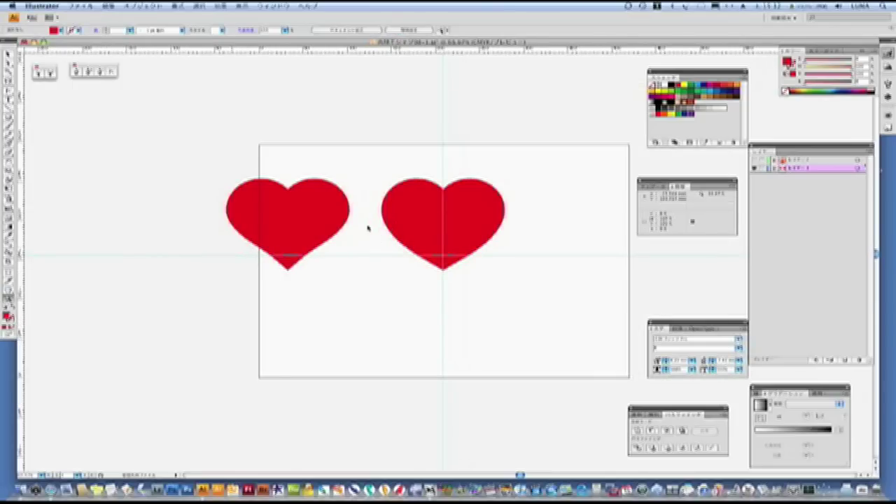
click(441, 183)
click(306, 280)
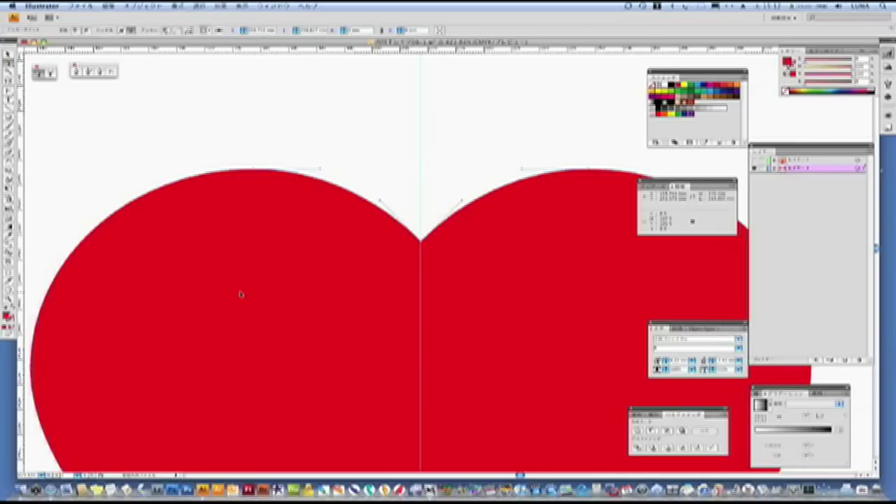
key(ctrl+0)
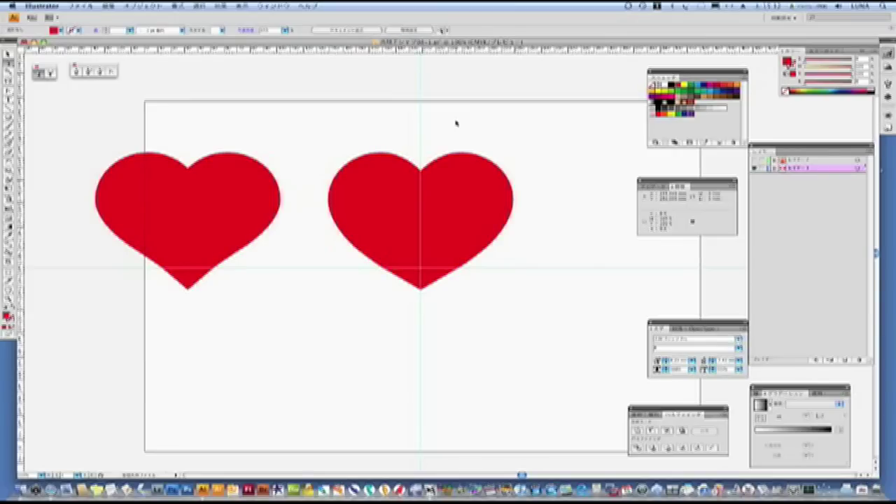
click(469, 154)
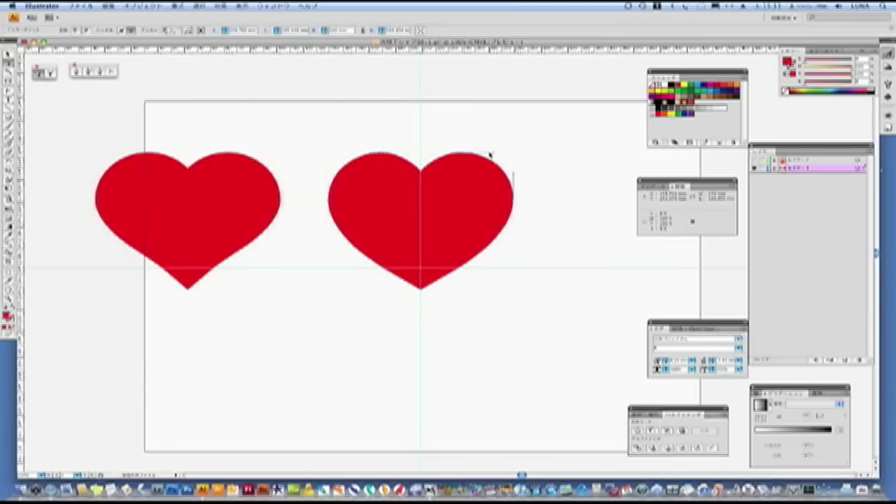
click(364, 153)
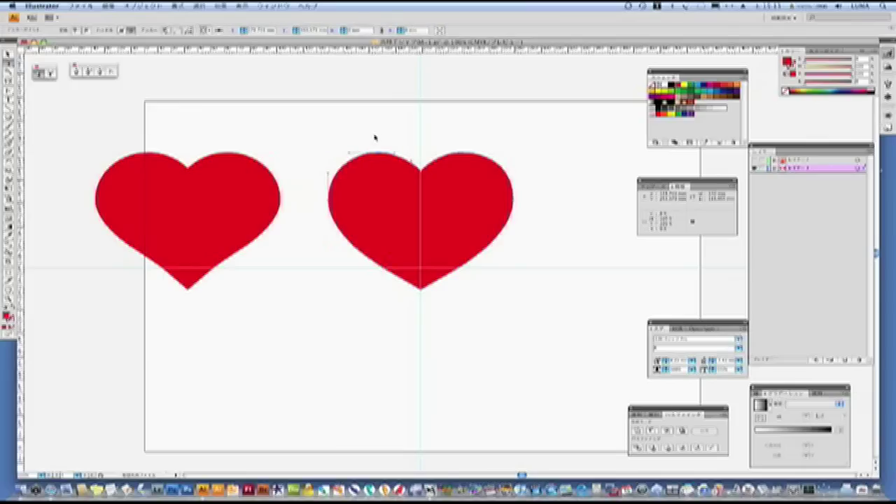
click(306, 155)
click(171, 214)
key(Delete)
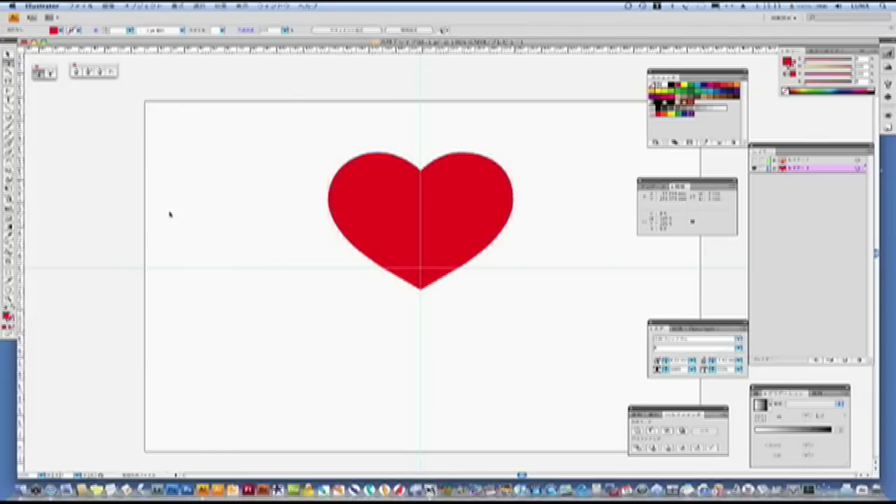
- Rename two layers to '5' and '2', then move the paw print to the artboard's bottom-left
double_click(796, 169)
text(5)
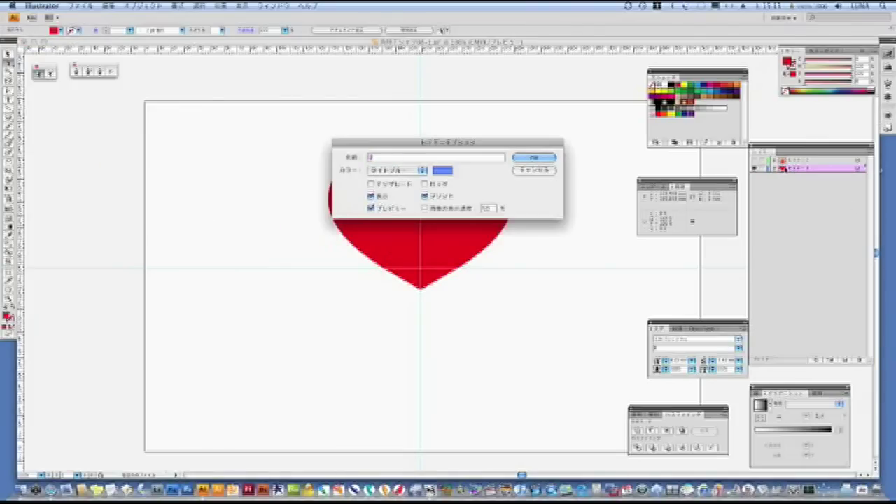
key(Return)
double_click(792, 160)
text(2)
key(Return)
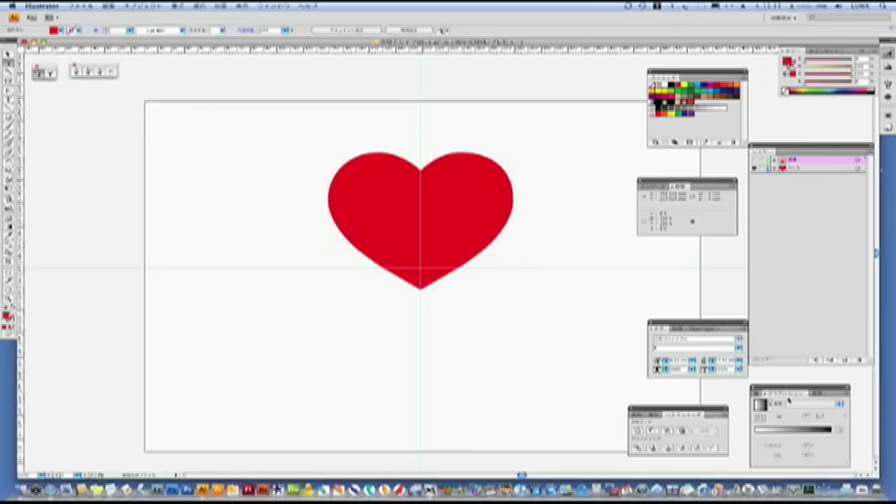
click(8, 56)
drag(405, 238, 216, 365)
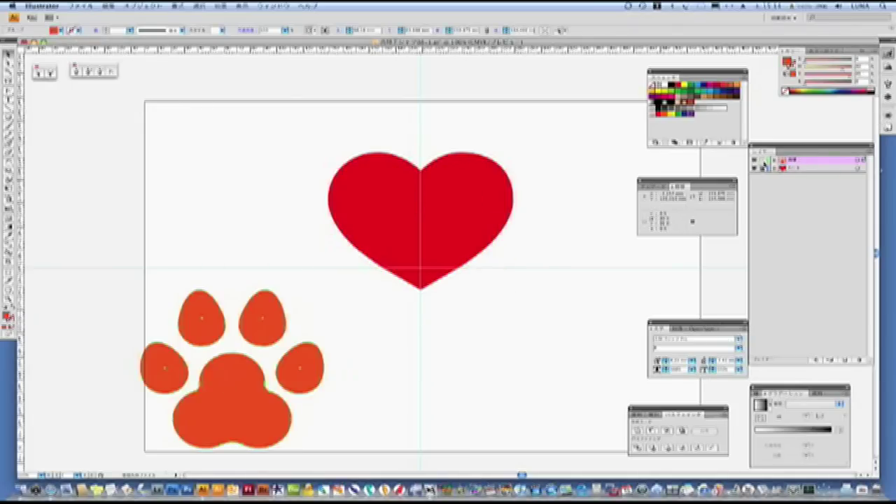
- Place a copy of the paw over the heart, scale it to 60%, and fill it white
click(542, 162)
click(846, 360)
drag(233, 400, 422, 222)
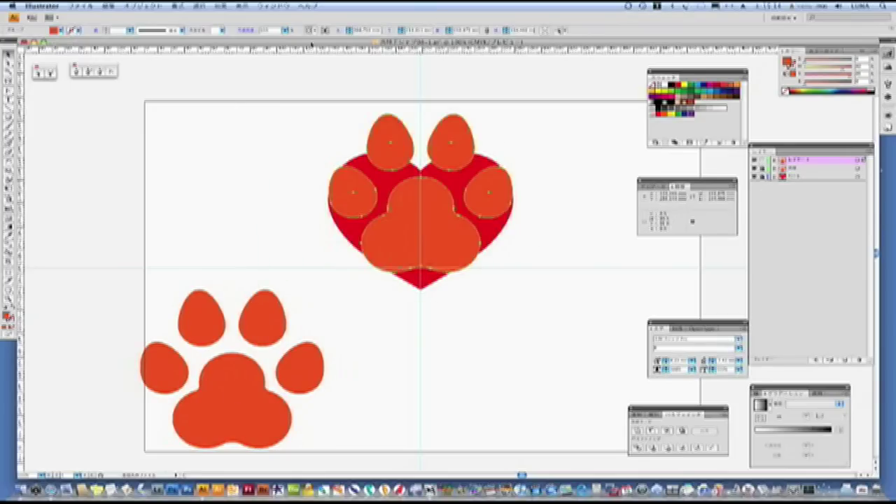
double_click(8, 172)
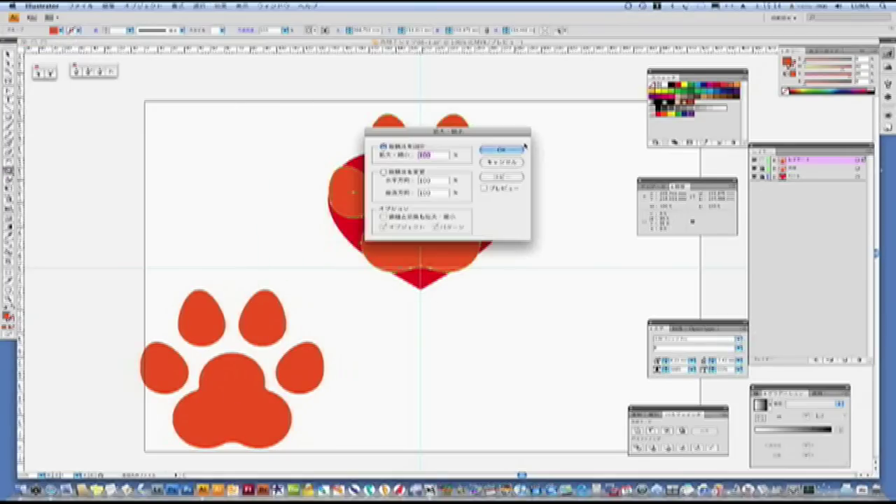
text(60)
key(Return)
key(v)
drag(430, 218, 430, 227)
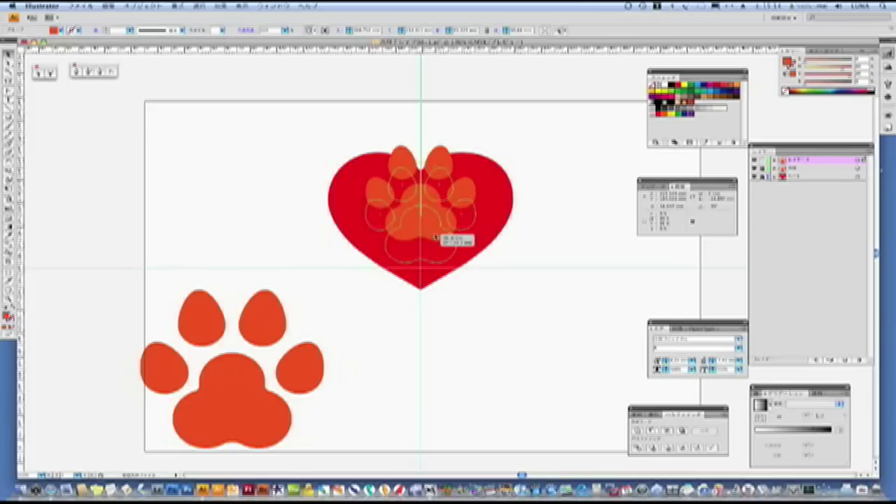
click(667, 85)
- Tilt the white paw with the Rotate dialog, redoing the angle once
double_click(8, 162)
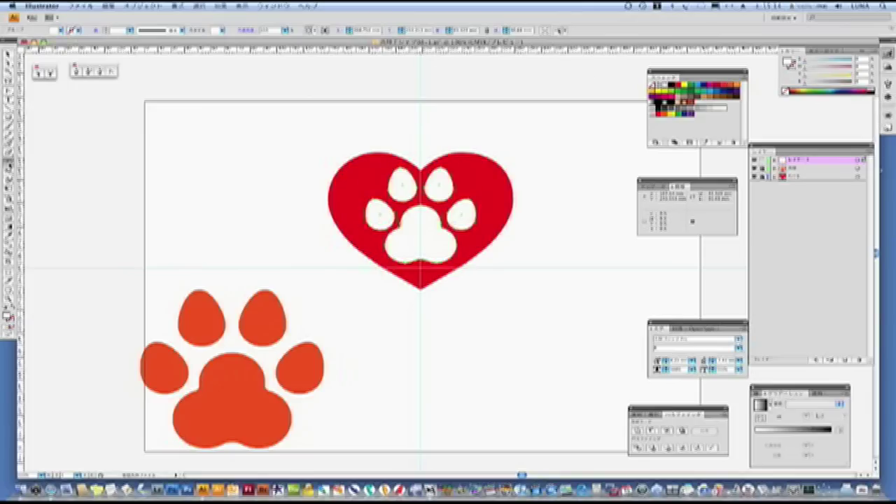
key(Return)
key(ctrl+z)
double_click(9, 162)
click(502, 162)
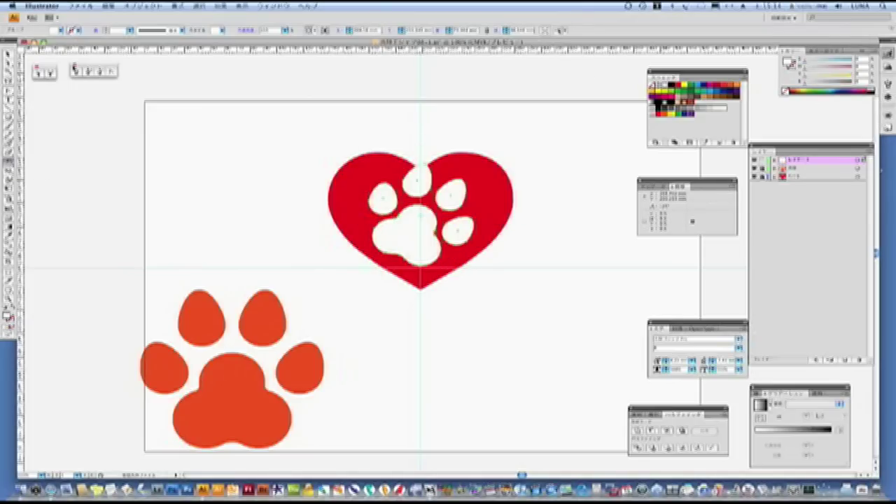
- Rotate the white paw twice more and scale it down slightly
click(9, 55)
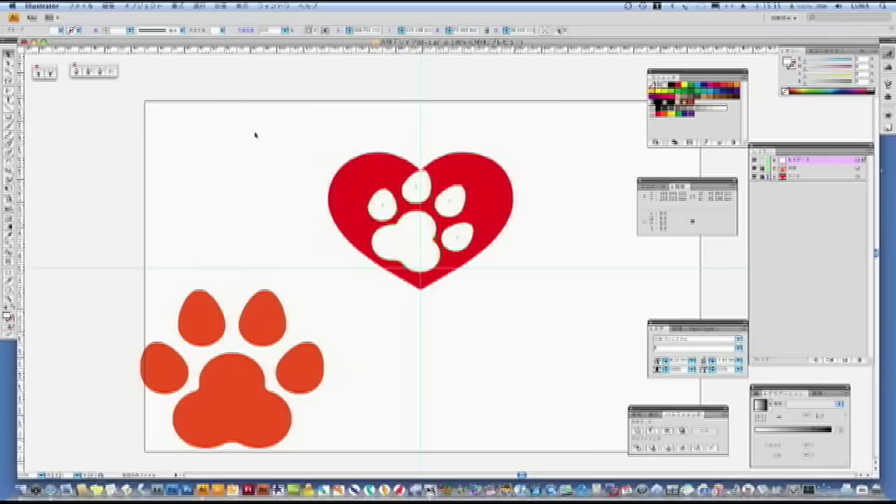
double_click(8, 163)
key(Return)
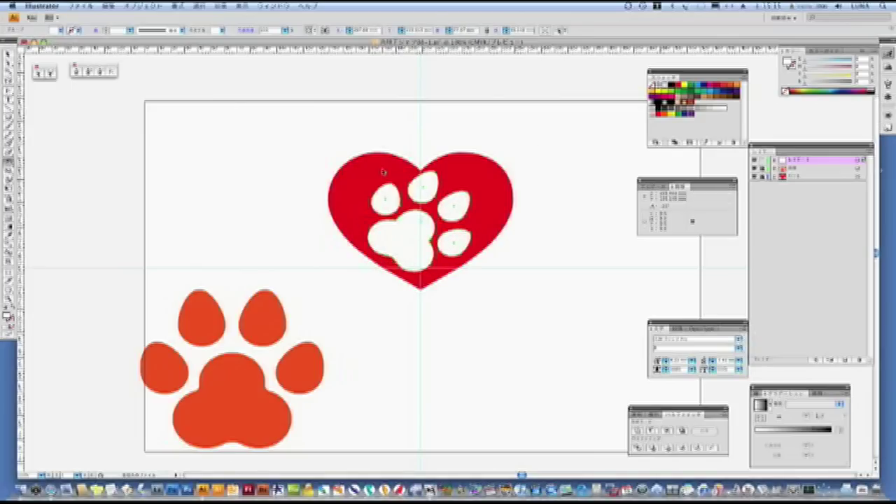
double_click(7, 163)
key(Return)
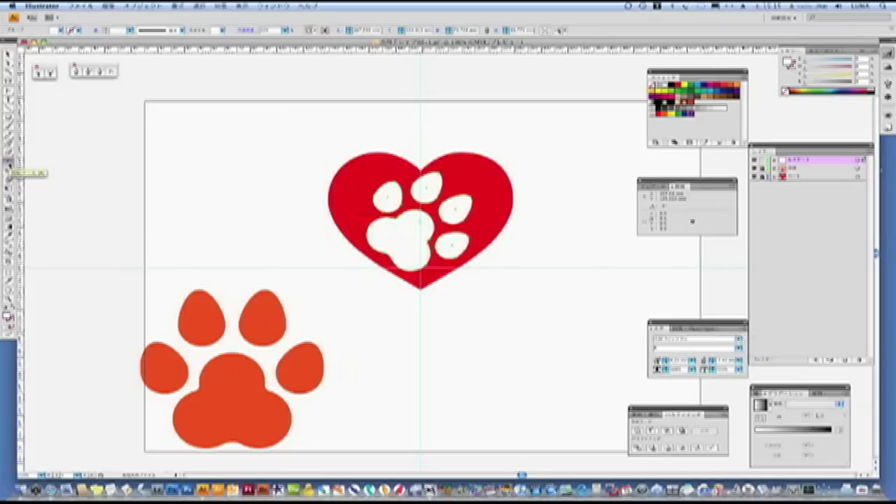
double_click(8, 173)
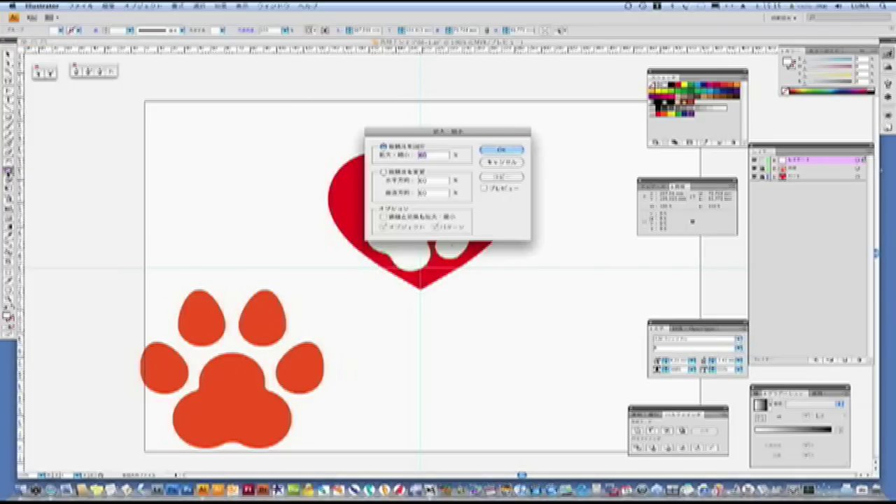
key(Return)
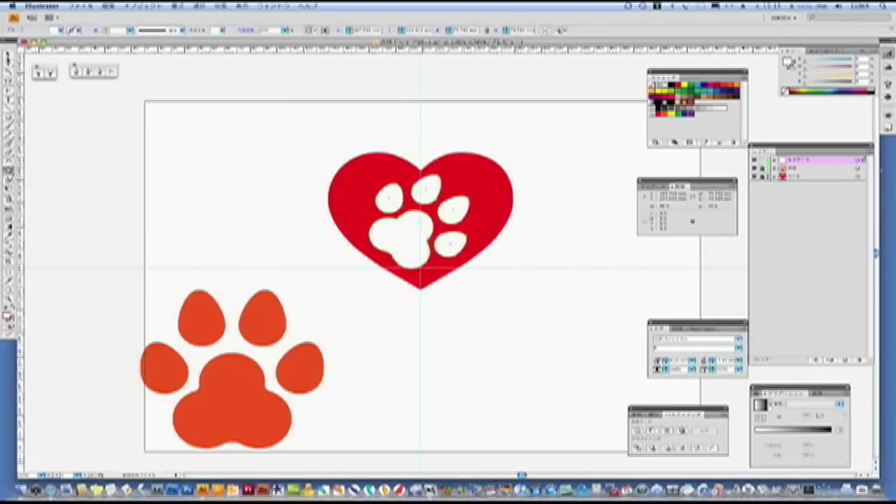
click(8, 55)
click(332, 138)
- Move the top layer to the bottom of the stack and rename the paw layer '肉球'
double_click(803, 161)
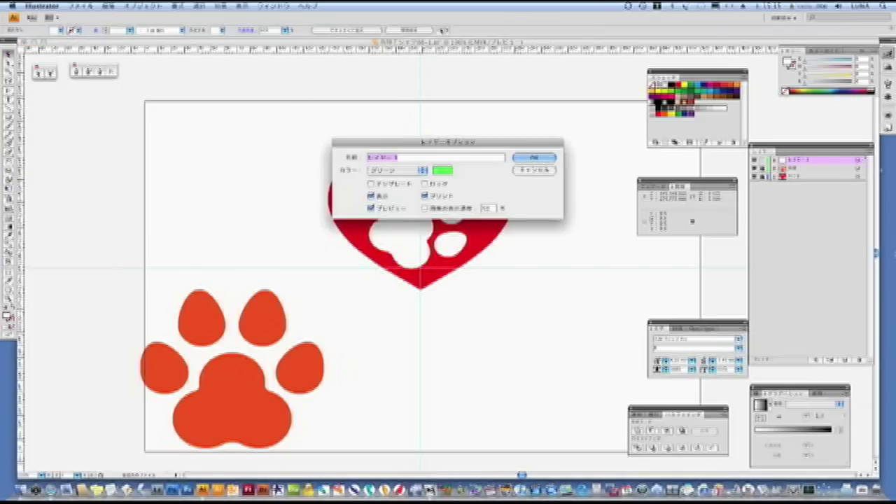
key(Return)
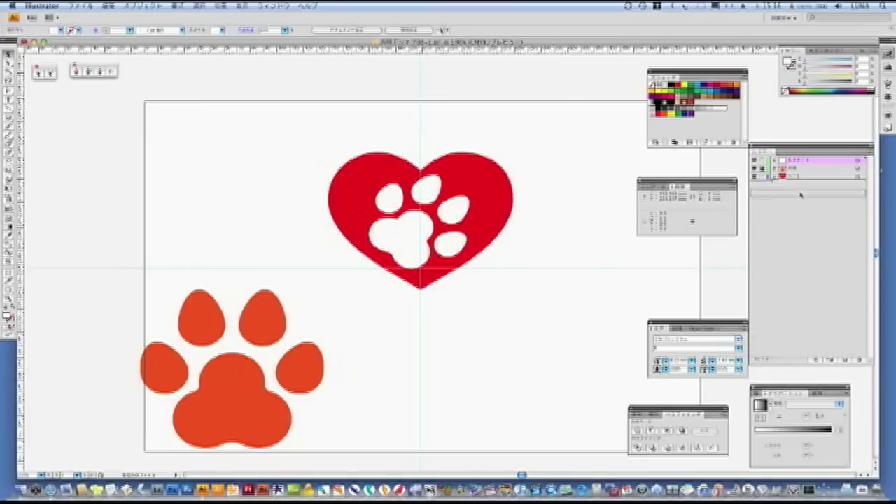
drag(798, 177, 798, 169)
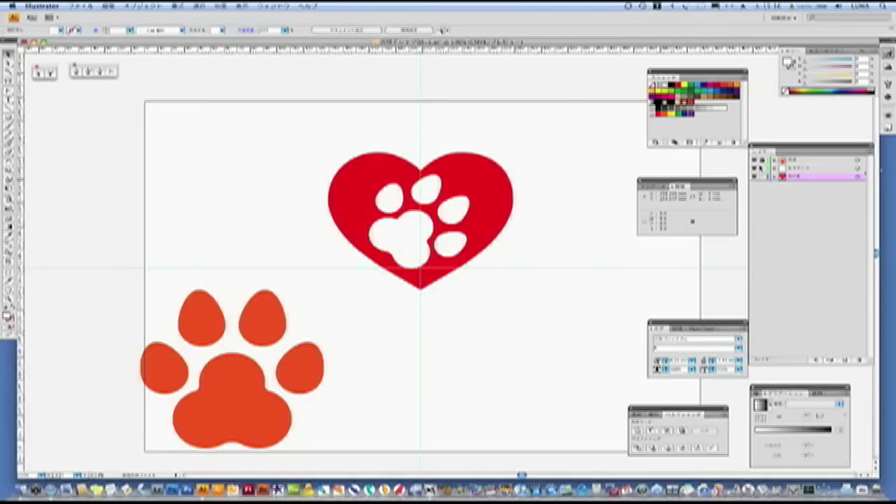
double_click(799, 168)
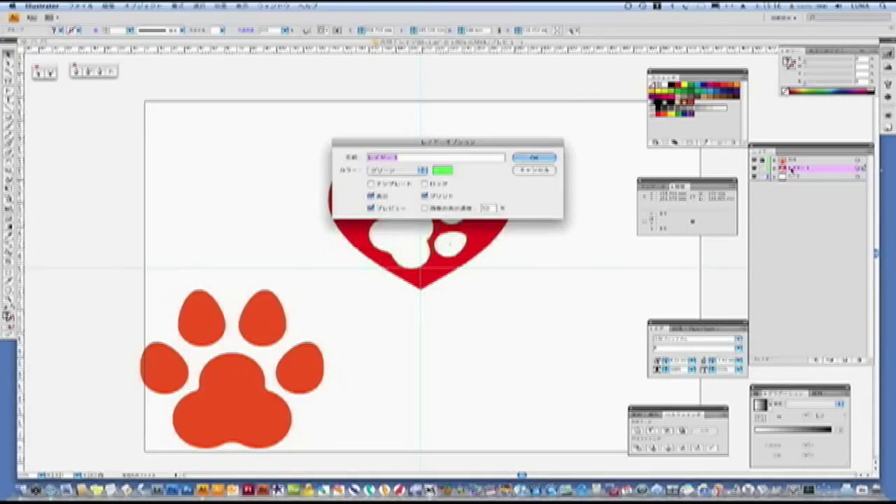
key(Return)
double_click(792, 178)
text(肉球)
key(Return)
key(super+shift+a)
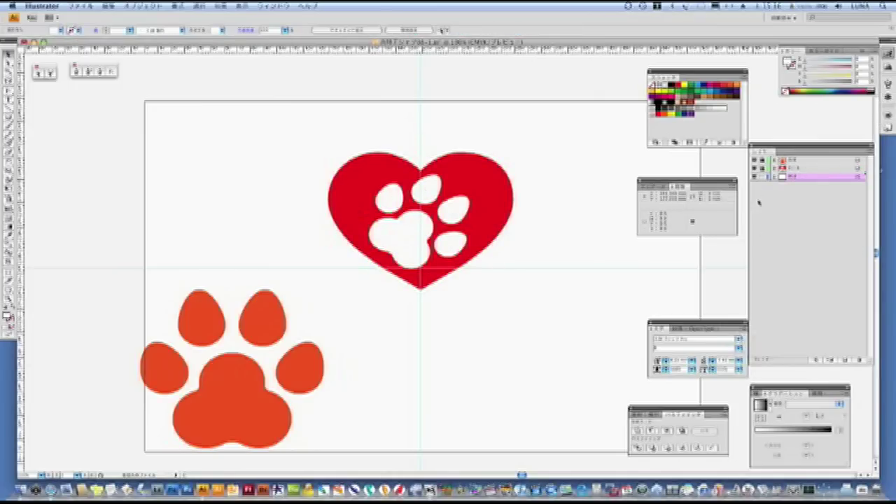
- Scale the heart with its white paw to about 50% and move a layer down to third place
click(392, 198)
double_click(8, 173)
key(Return)
click(8, 55)
click(299, 206)
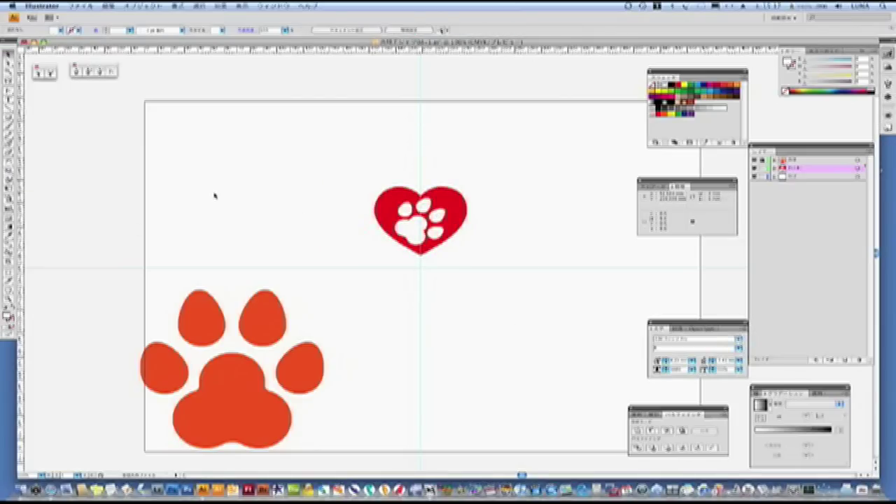
drag(791, 168, 790, 186)
click(11, 101)
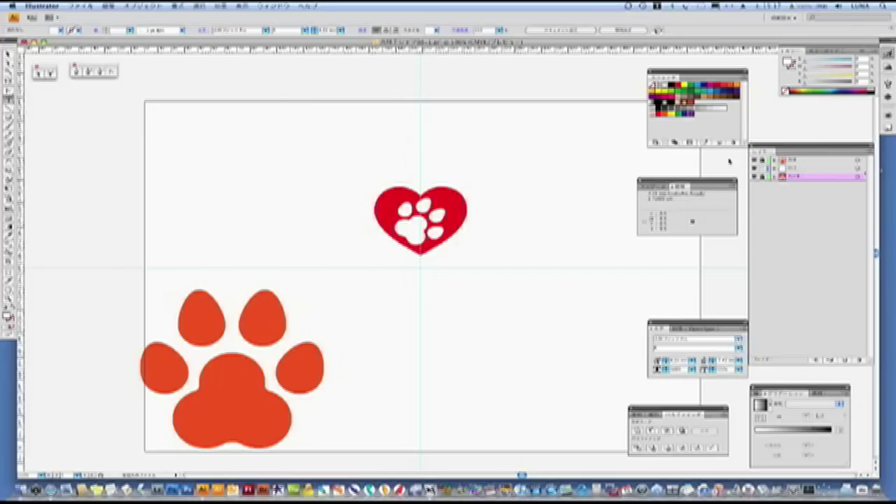
click(421, 184)
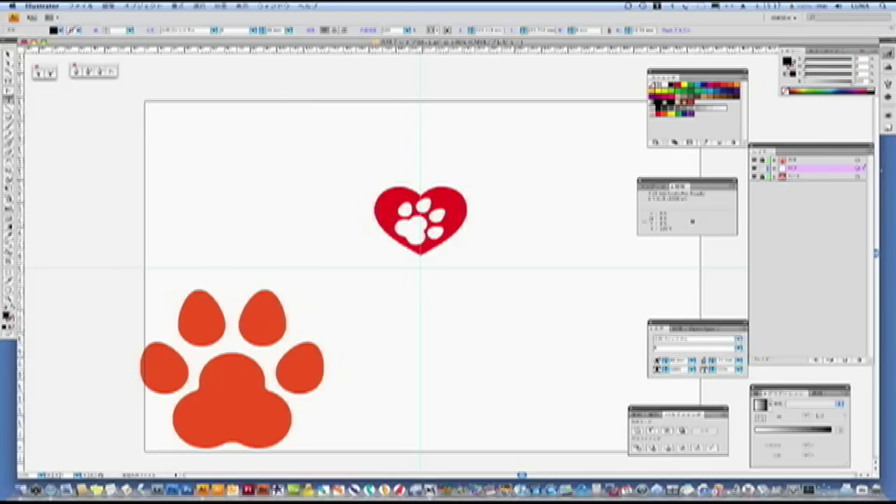
- Type the 'NF' lettering of the I NF text line
text(i)
key(BackSpace)
text(i)
key(BackSpace)
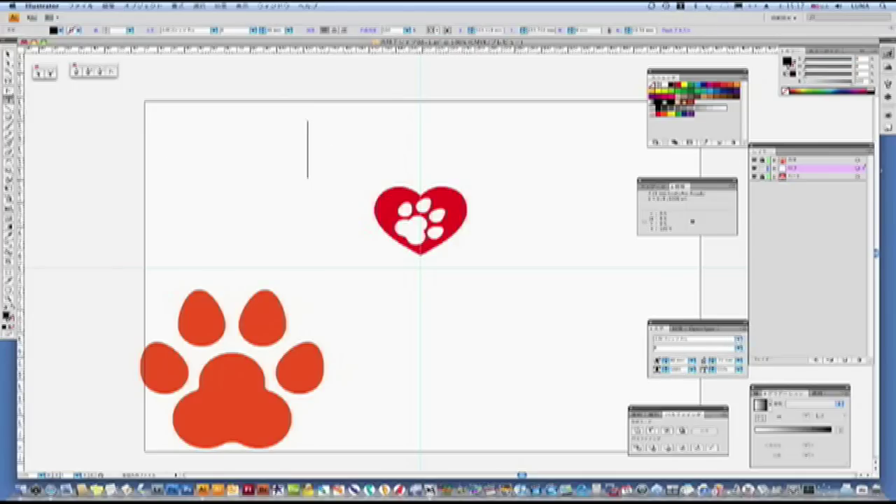
text(NF)
key(Escape)
- Set the I NF text in a typewriter font with Bold Condensed style
drag(725, 324, 715, 242)
click(728, 256)
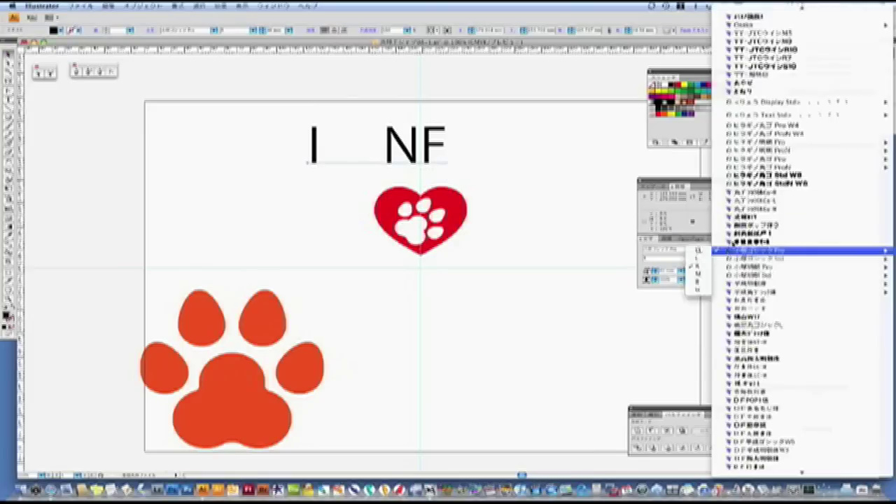
scroll(770, 210, down, 6)
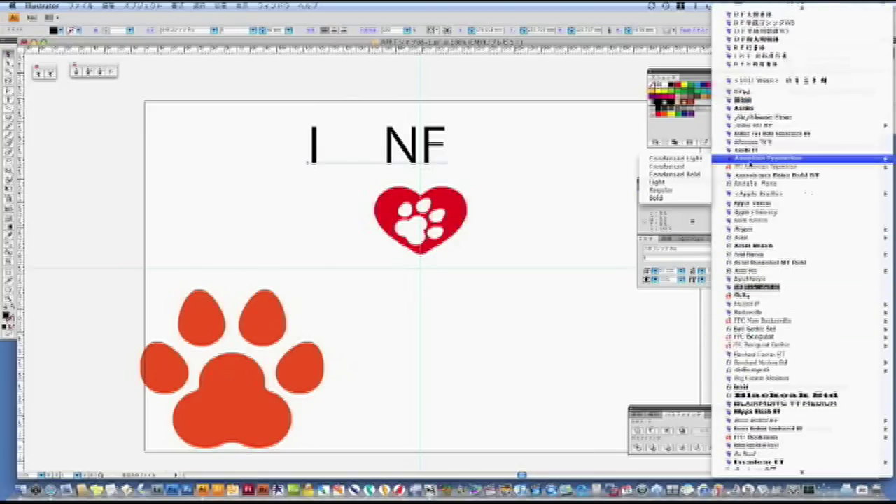
mouse_move(798, 159)
click(673, 198)
click(727, 258)
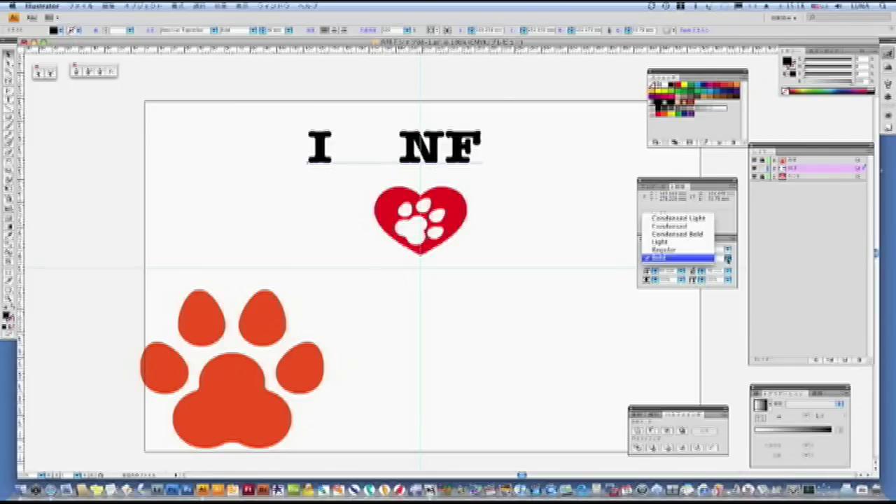
click(713, 256)
click(727, 259)
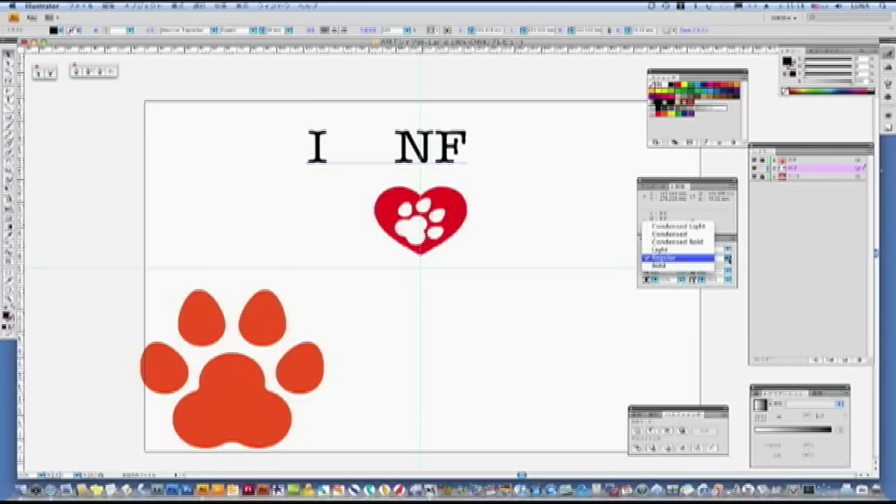
click(706, 240)
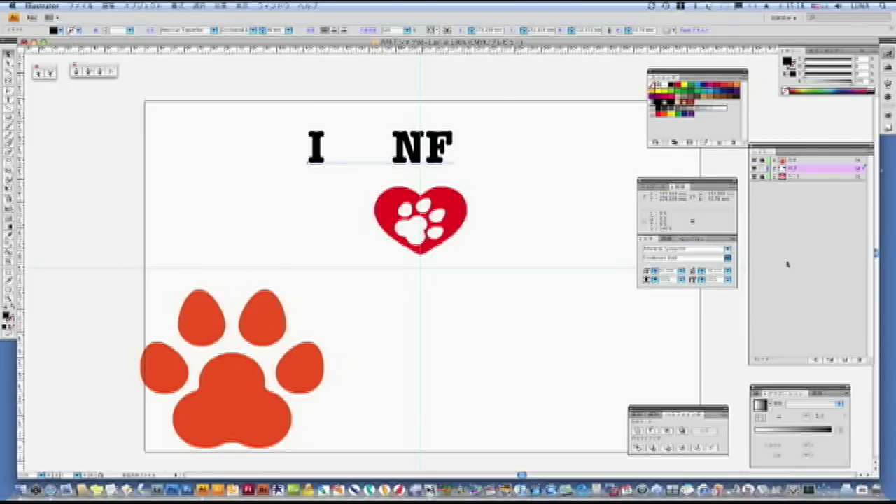
- Duplicate the I NF text below the heart and set it in ITC American Typewriter Bold
drag(443, 158, 442, 306)
click(728, 250)
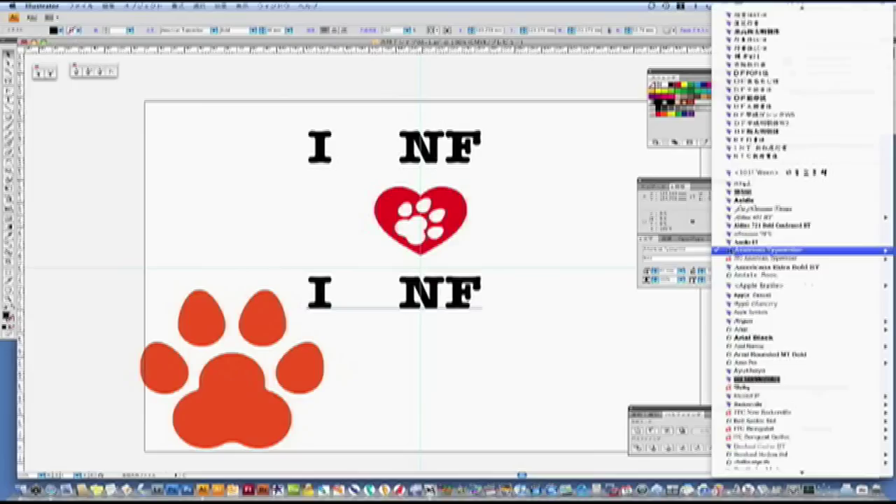
click(666, 298)
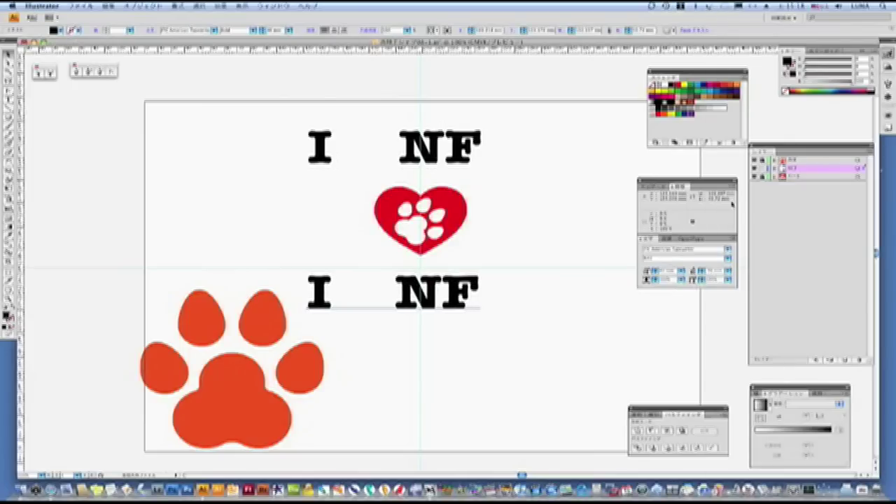
click(731, 254)
click(728, 258)
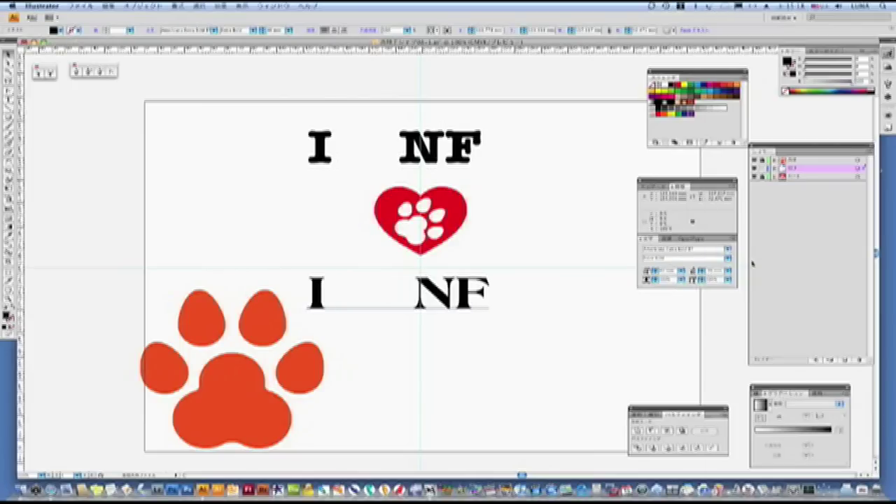
click(731, 251)
click(681, 274)
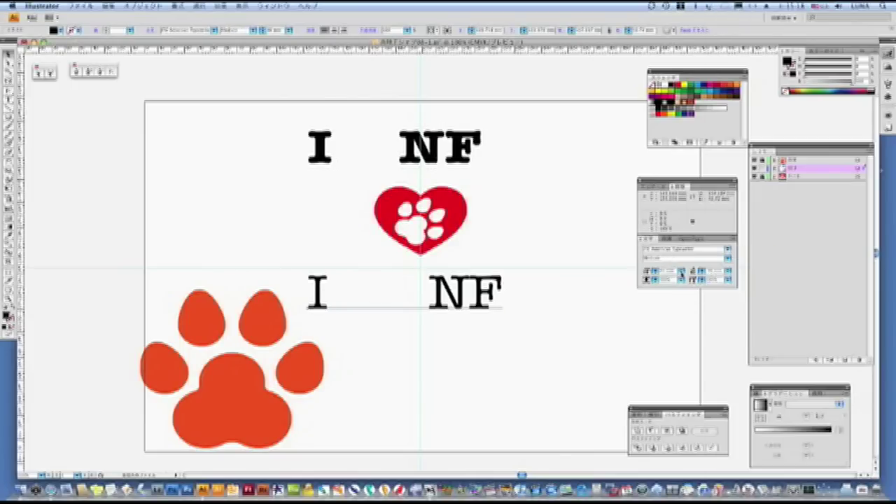
drag(728, 259, 710, 268)
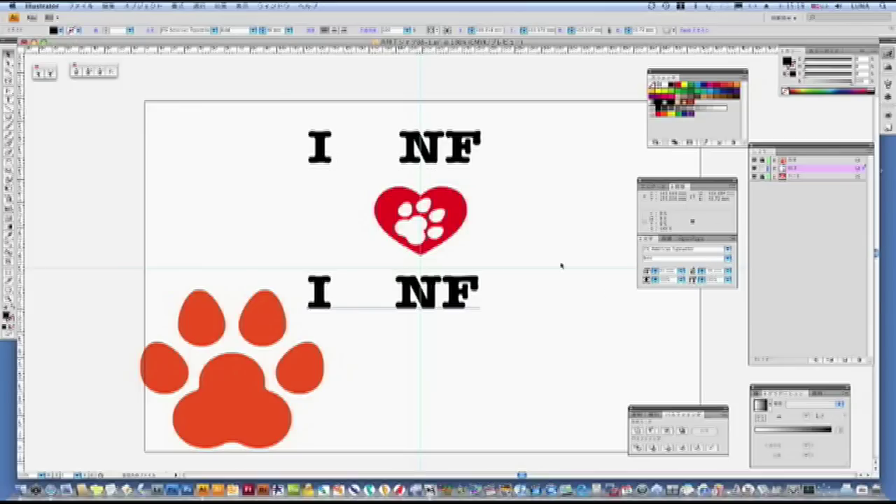
- Move the lower I NF over the heart, enlarge it, and shift it left
drag(438, 294, 468, 233)
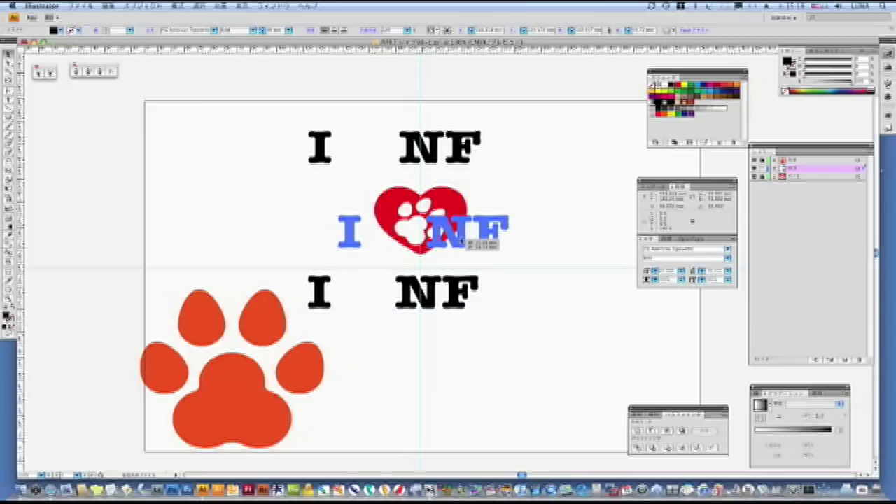
click(655, 271)
drag(524, 206, 503, 205)
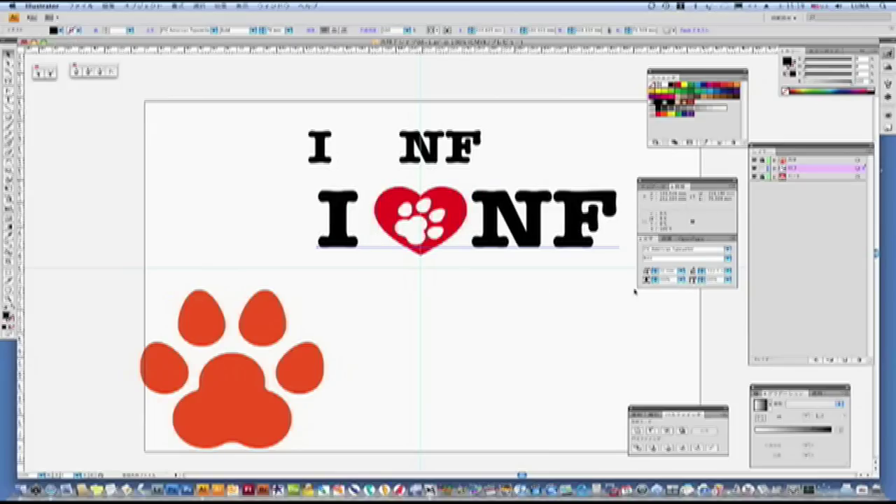
- Widen the tracking so NF clears the heart, then convert the lettering to outlines
click(733, 238)
click(753, 242)
click(728, 292)
click(726, 308)
click(729, 292)
click(729, 287)
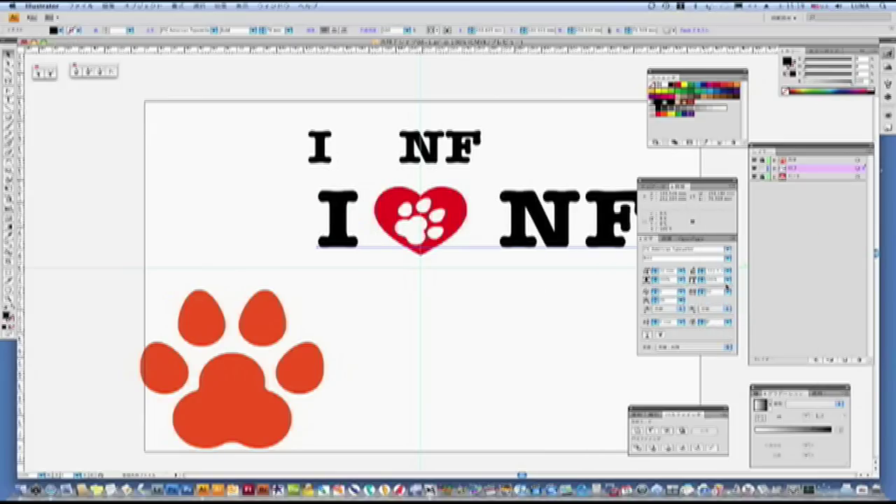
scroll(424, 269, right, 3)
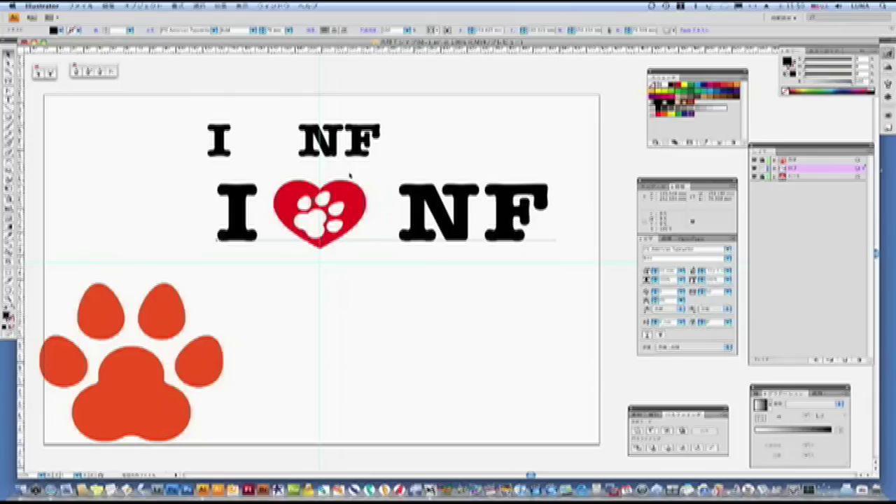
click(178, 6)
click(188, 144)
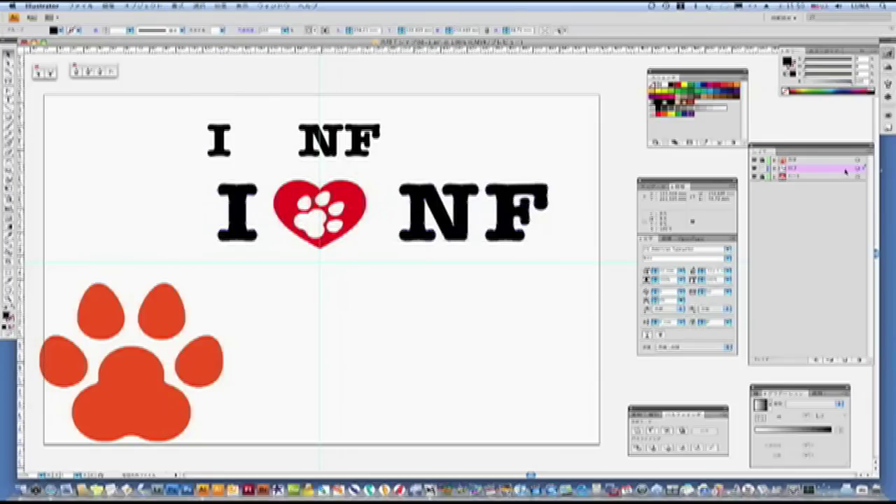
- Nudge NF left toward the heart and delete the small I NF text above
ctrl+click(756, 170)
ctrl+click(756, 170)
key(shift+Left)
key(shift+Left)
key(shift+Left)
key(Delete)
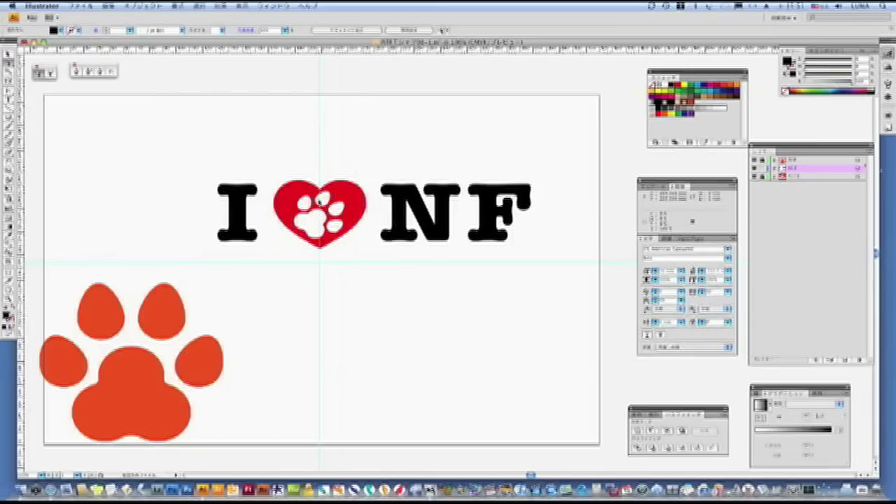
- Add a horizontal guide across the logo and clear the selection
drag(371, 54, 370, 186)
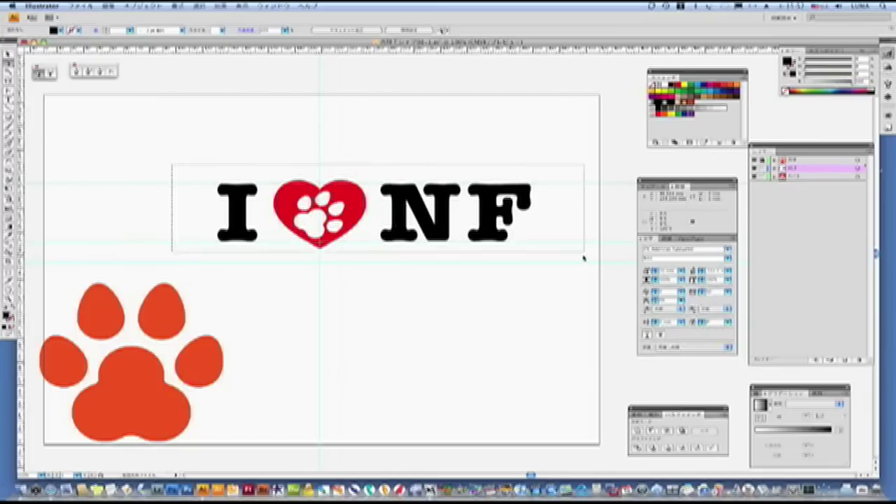
click(586, 252)
click(218, 140)
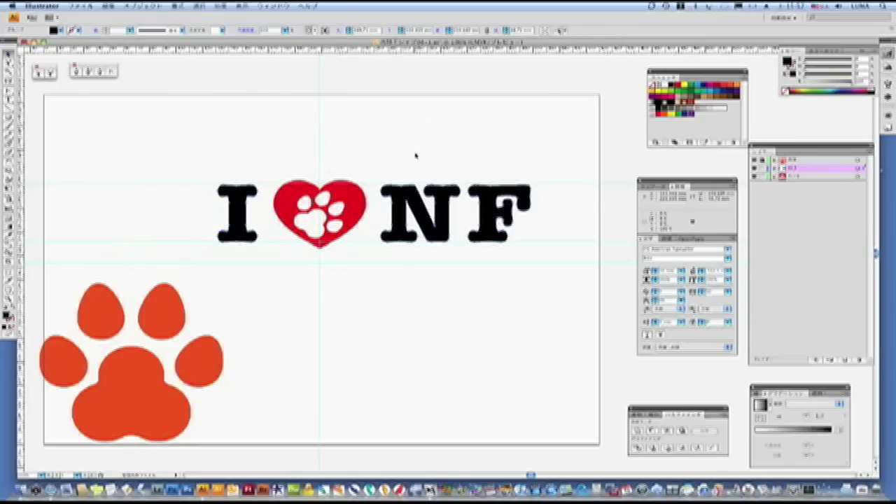
click(571, 257)
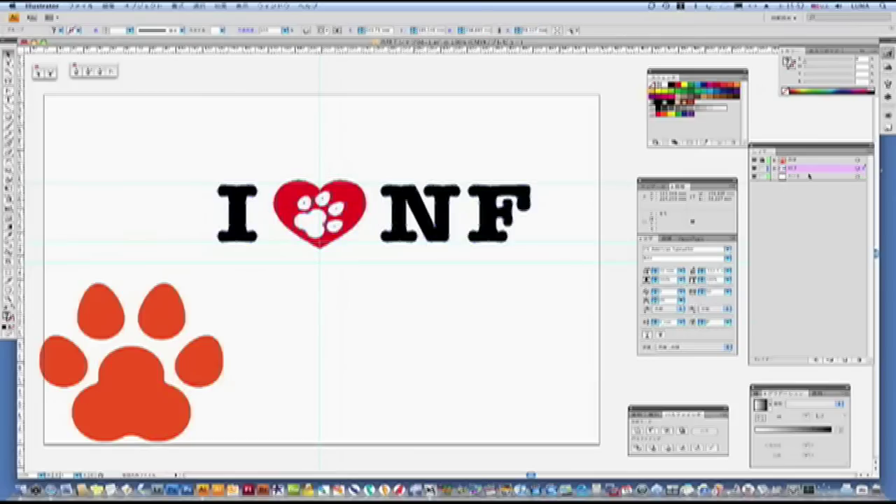
- Hide guides, move the I ♥ NF logo higher, and place the paw print centred below it
click(241, 6)
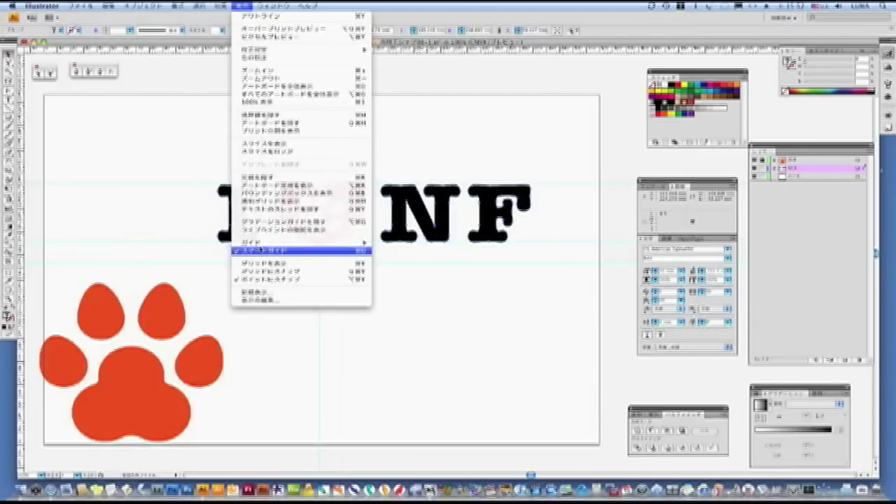
click(412, 273)
drag(490, 227, 442, 154)
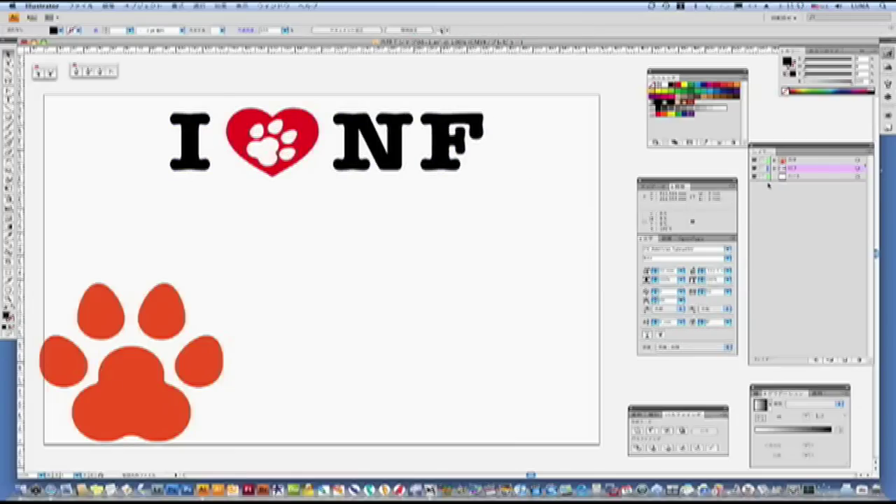
drag(127, 398, 330, 358)
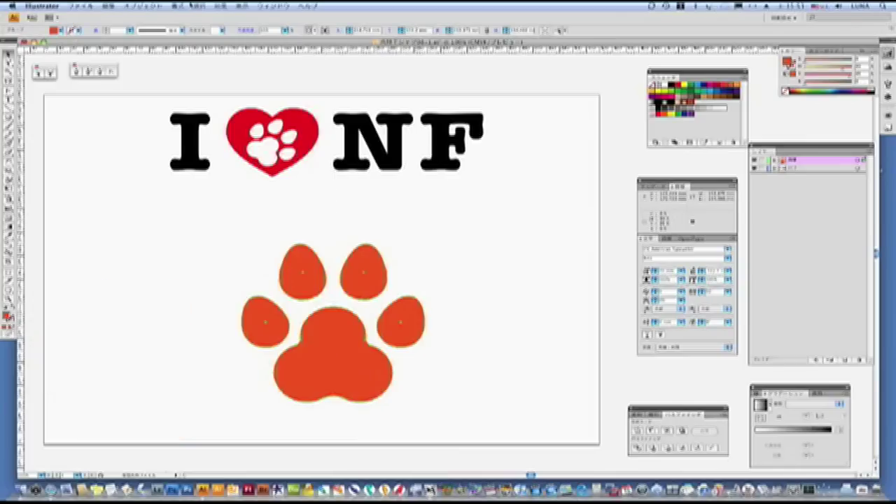
click(582, 455)
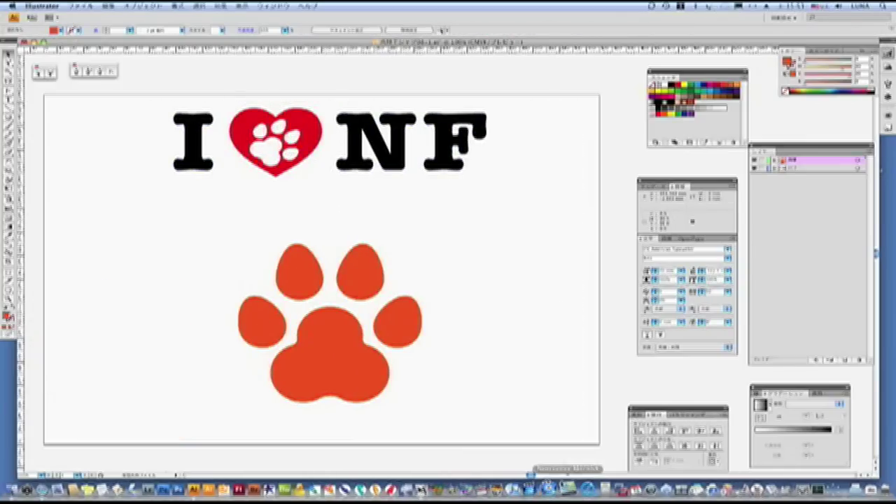
key(super+minus)
- Shrink the I ♥ NF logo and paw print, then shift them left
double_click(10, 170)
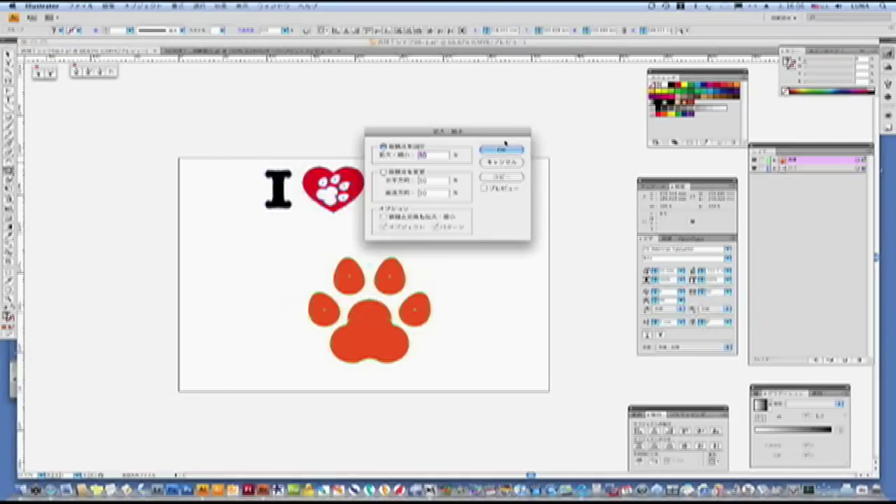
click(505, 145)
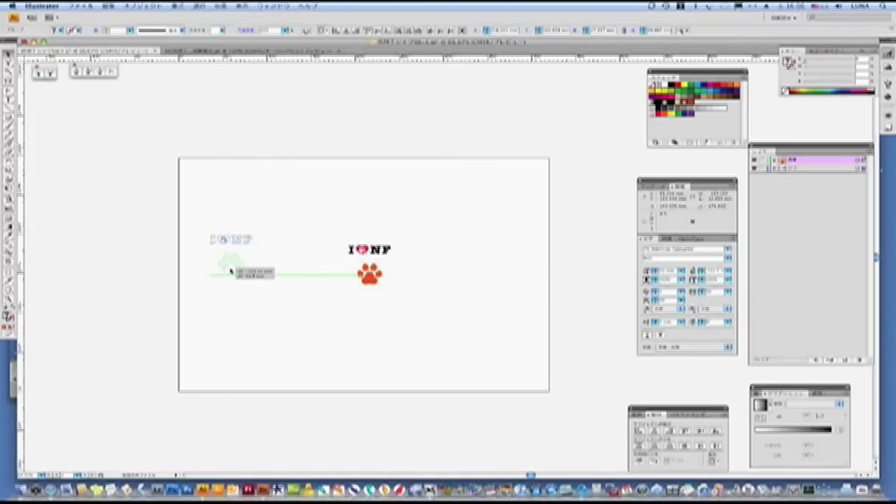
drag(231, 271, 231, 271)
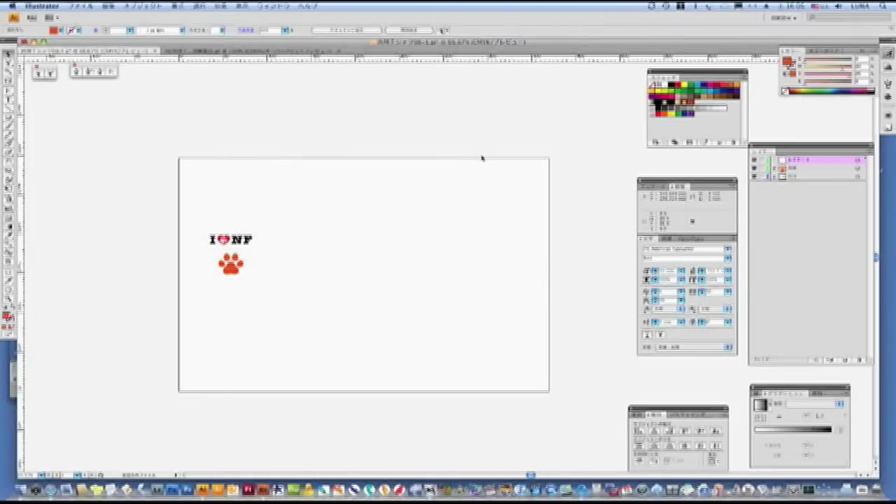
- Paste in the white and grey T-shirt mockups and scale them up
key(super+v)
double_click(9, 171)
key(Return)
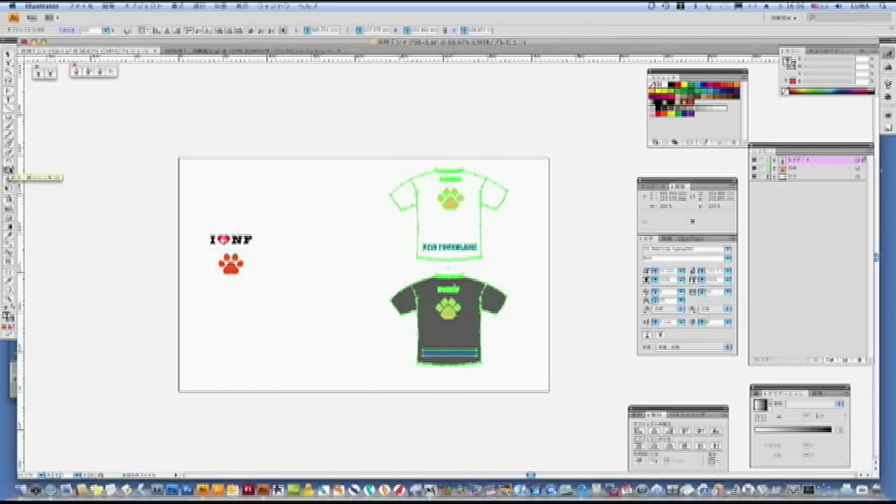
- Place the white shirt left of the grey one, with the logo and paw beside them
click(103, 104)
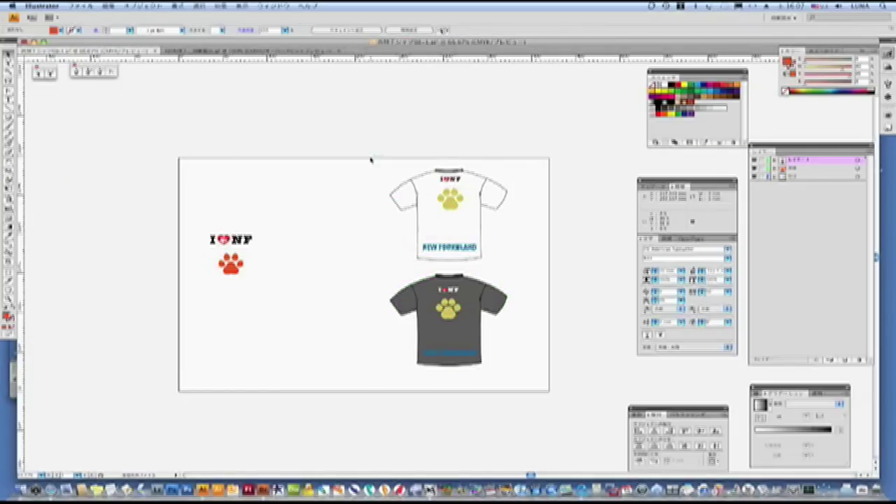
drag(453, 205, 319, 315)
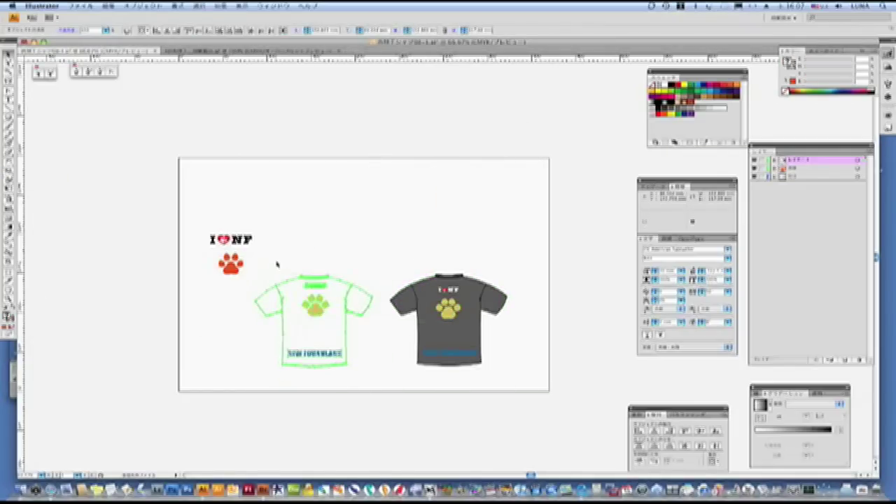
drag(276, 259, 518, 364)
drag(448, 319, 468, 305)
drag(198, 242, 246, 274)
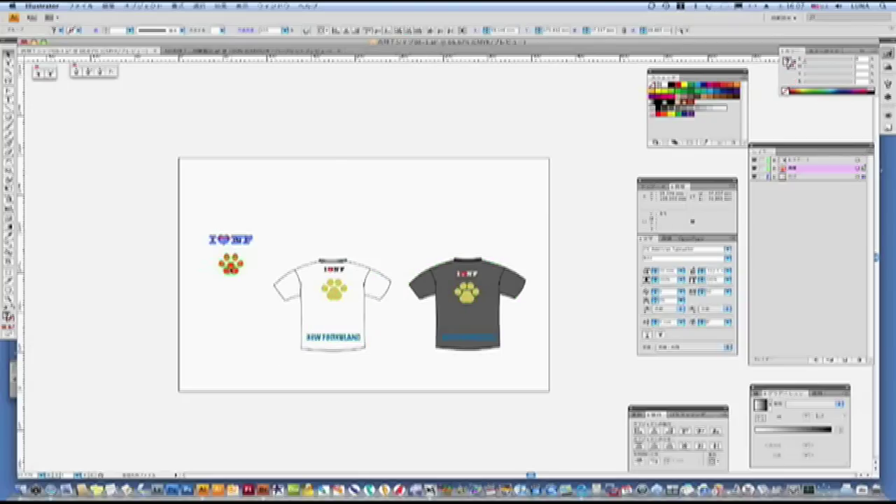
drag(247, 239, 248, 239)
key(ctrl+plus)
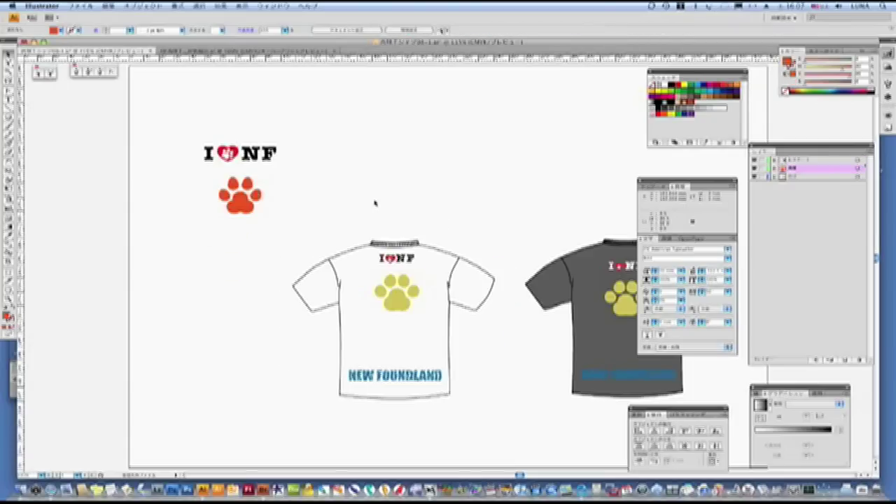